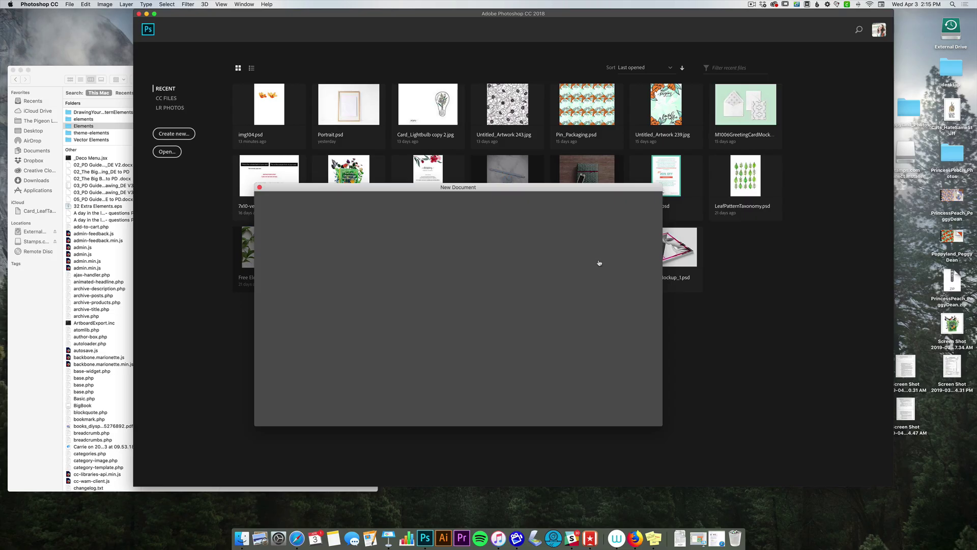
Enter 3000 px width and 3000 px height, keeping the 300 pixels/inch resolution
{"action": "left_click", "coordinate": [590, 255]}
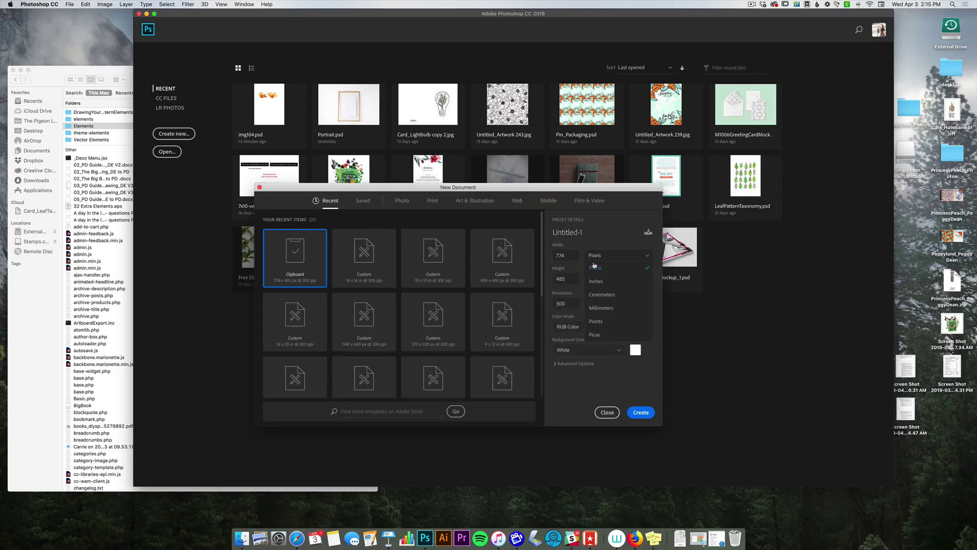
{"action": "left_click", "coordinate": [563, 255]}
{"action": "type", "text": "3000"}
{"action": "key", "text": "Tab"}
{"action": "type", "text": "3000"}
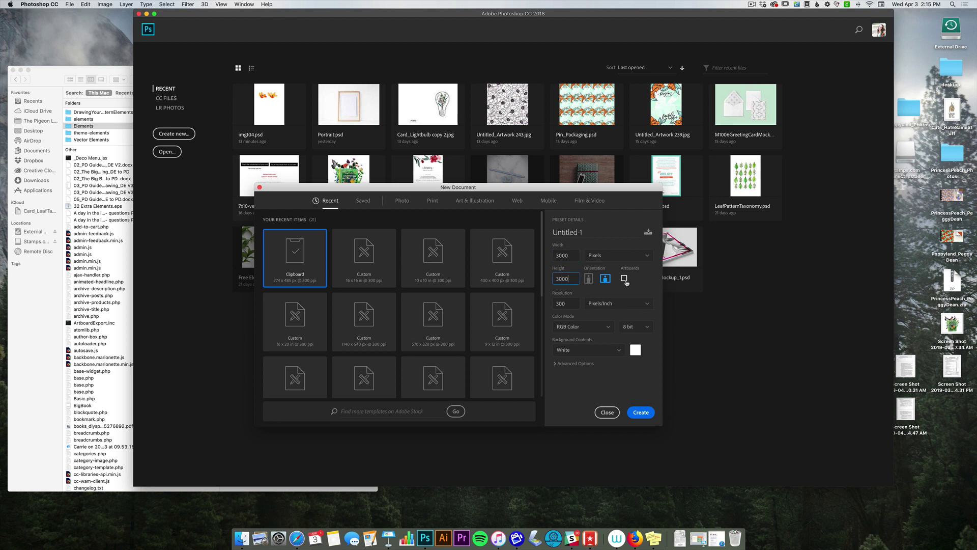
{"action": "left_click", "coordinate": [565, 303]}
Create the 3000 × 3000 document and drag img104.psd from Finder onto its canvas
{"action": "left_click", "coordinate": [641, 412]}
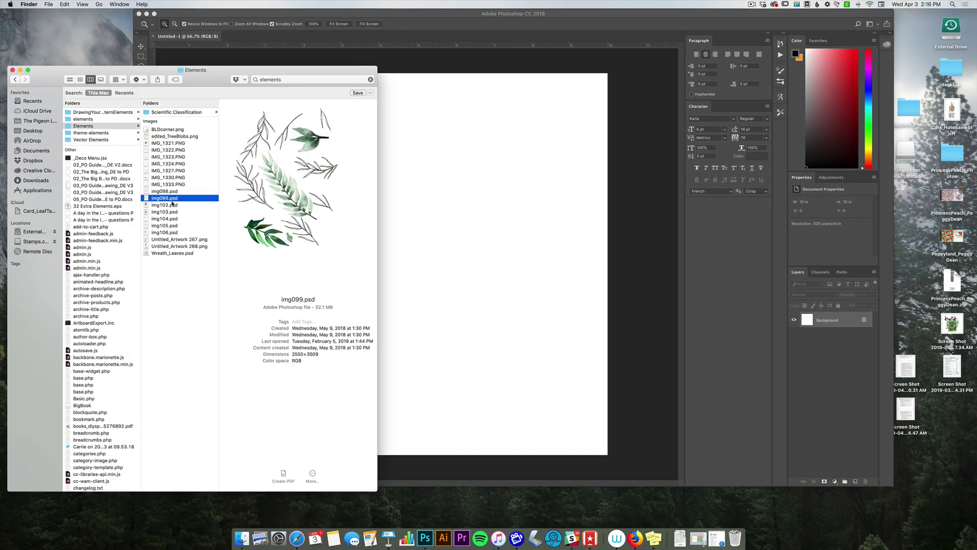
{"action": "left_click", "coordinate": [164, 218]}
{"action": "left_click_drag", "start_coordinate": [165, 222], "coordinate": [405, 240]}
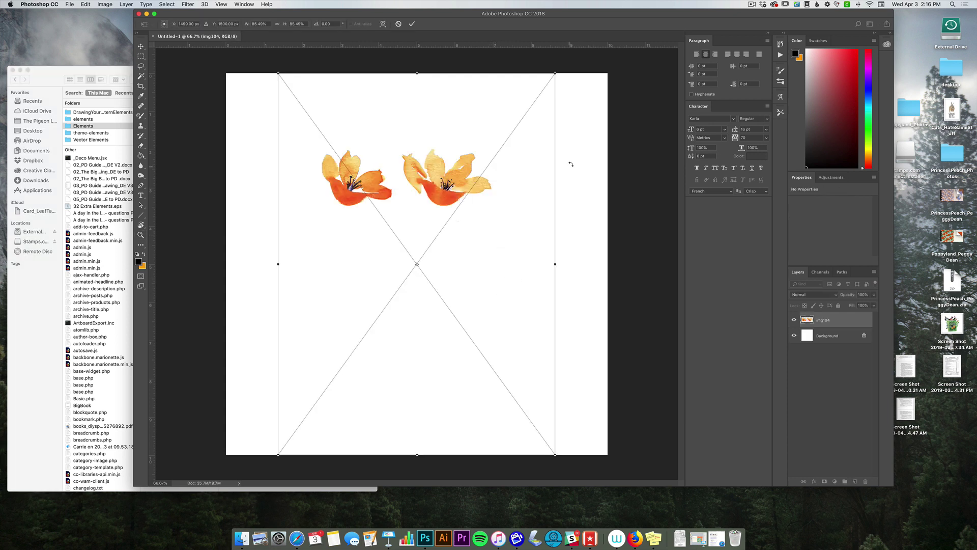
Enlarge the placed flowers to about 119%, shift them left and down, and commit
{"action": "left_click_drag", "start_coordinate": [554, 455], "coordinate": [708, 532]}
{"action": "left_click_drag", "start_coordinate": [547, 349], "coordinate": [512, 356]}
{"action": "key", "text": "Return"}
Lasso the left flower and try a -49° rotation, then undo it and deselect
{"action": "key", "text": "g"}
{"action": "key", "text": "l"}
{"action": "mouse_move", "coordinate": [330, 185]}
{"action": "left_mouse_down"}
{"action": "mouse_move", "coordinate": [277, 187]}
{"action": "mouse_move", "coordinate": [302, 293]}
{"action": "mouse_move", "coordinate": [404, 290]}
{"action": "mouse_move", "coordinate": [404, 250]}
{"action": "mouse_move", "coordinate": [362, 181]}
{"action": "left_mouse_up"}
{"action": "key", "text": "ctrl+t"}
{"action": "mouse_move", "coordinate": [407, 152]}
{"action": "left_mouse_down"}
{"action": "mouse_move", "coordinate": [351, 136]}
{"action": "mouse_move", "coordinate": [341, 145]}
{"action": "left_mouse_up"}
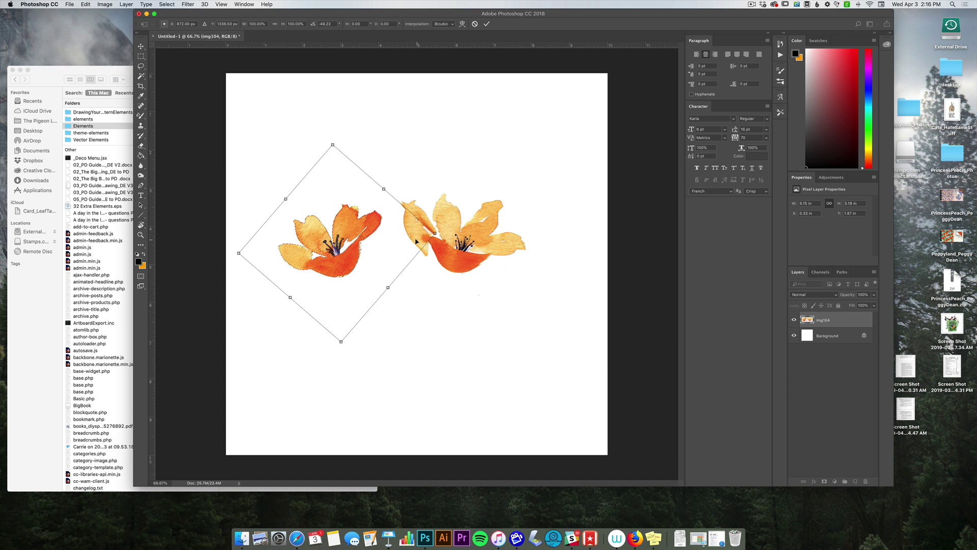
{"action": "key", "text": "ctrl+z"}
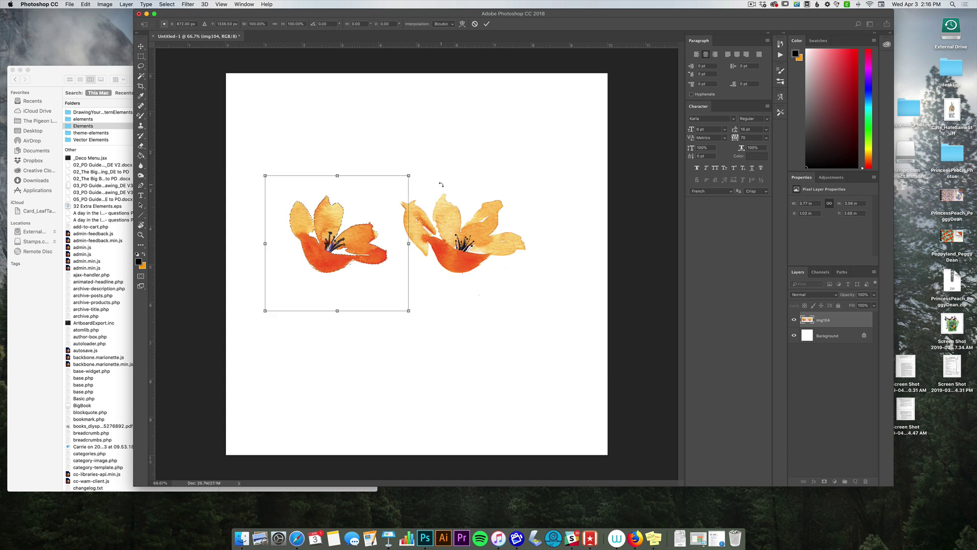
{"action": "key", "text": "Escape"}
{"action": "key", "text": "ctrl+d"}
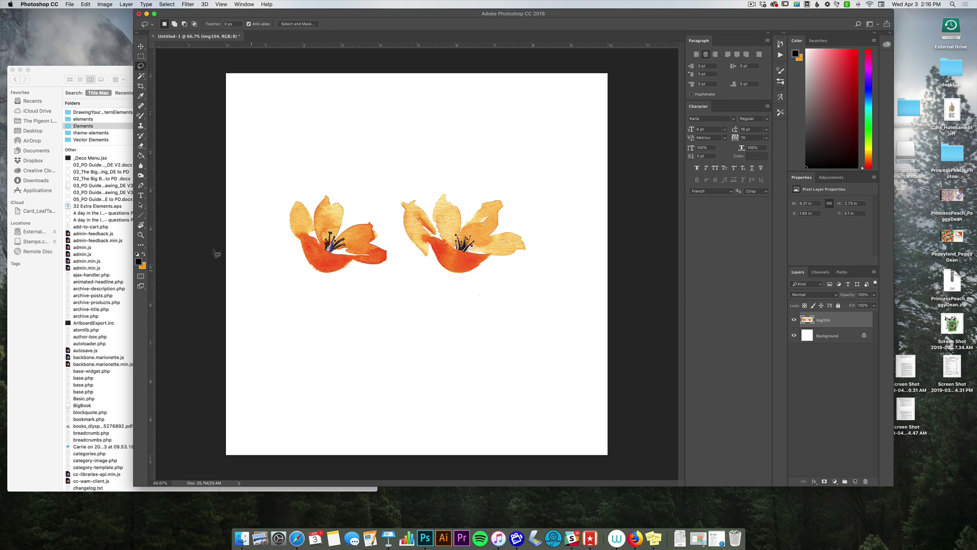
Tilt the left flower about -55°, enlarge it to 120% and move it lower
{"action": "mouse_move", "coordinate": [300, 297]}
{"action": "left_mouse_down"}
{"action": "mouse_move", "coordinate": [400, 267]}
{"action": "mouse_move", "coordinate": [389, 215]}
{"action": "mouse_move", "coordinate": [347, 172]}
{"action": "mouse_move", "coordinate": [288, 181]}
{"action": "mouse_move", "coordinate": [266, 229]}
{"action": "mouse_move", "coordinate": [289, 288]}
{"action": "left_mouse_up"}
{"action": "key", "text": "super+c"}
{"action": "key", "text": "super+t"}
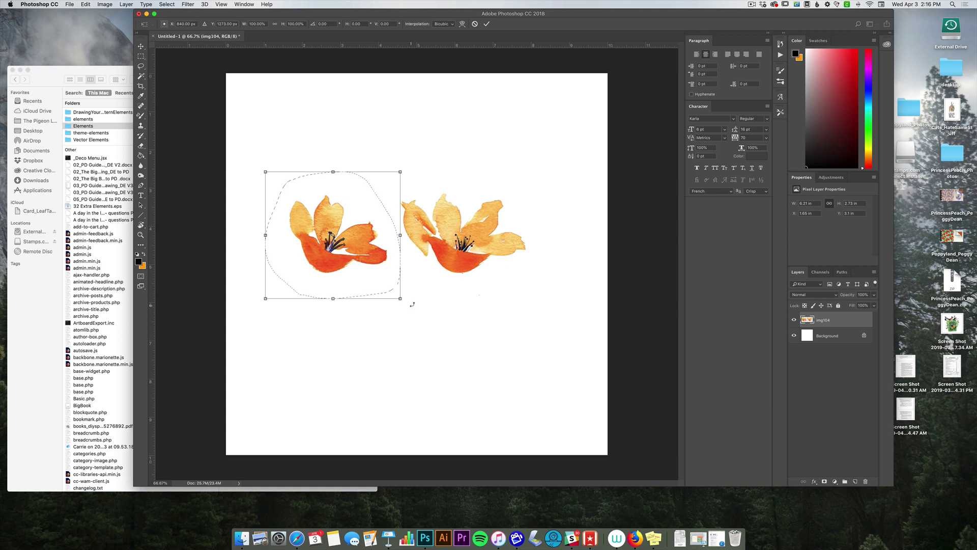
{"action": "left_click_drag", "start_coordinate": [414, 301], "coordinate": [434, 209]}
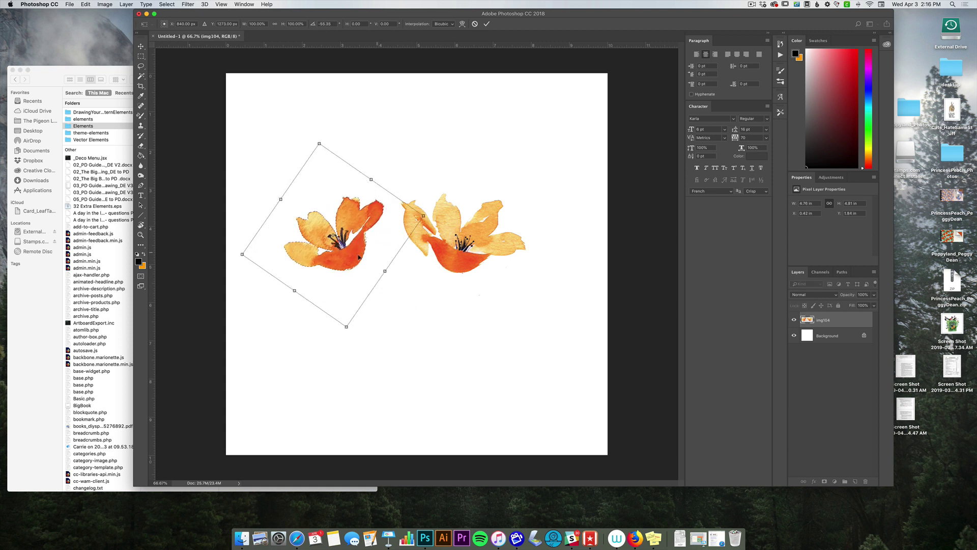
{"action": "left_click_drag", "start_coordinate": [348, 258], "coordinate": [353, 343]}
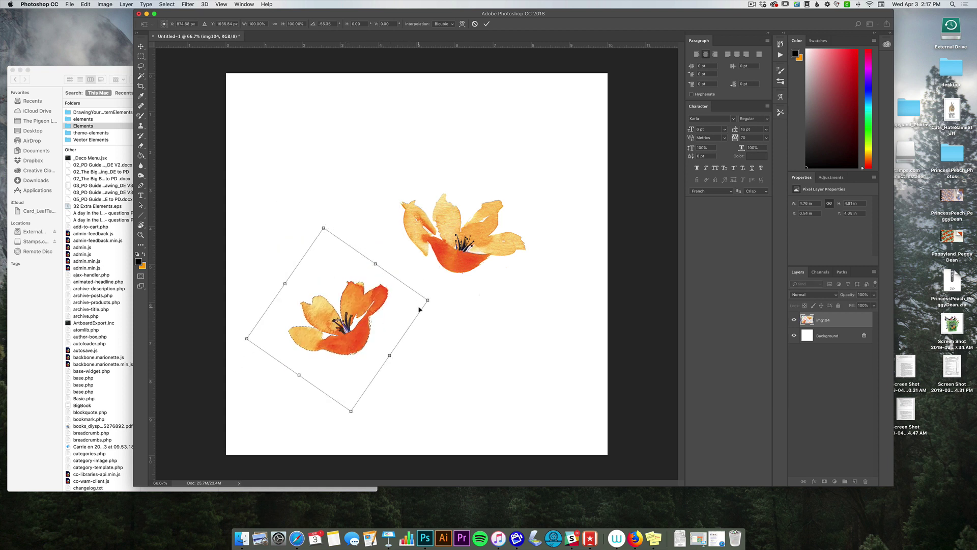
{"action": "left_click_drag", "start_coordinate": [427, 301], "coordinate": [453, 297]}
{"action": "left_click_drag", "start_coordinate": [346, 357], "coordinate": [359, 349]}
{"action": "key", "text": "Return"}
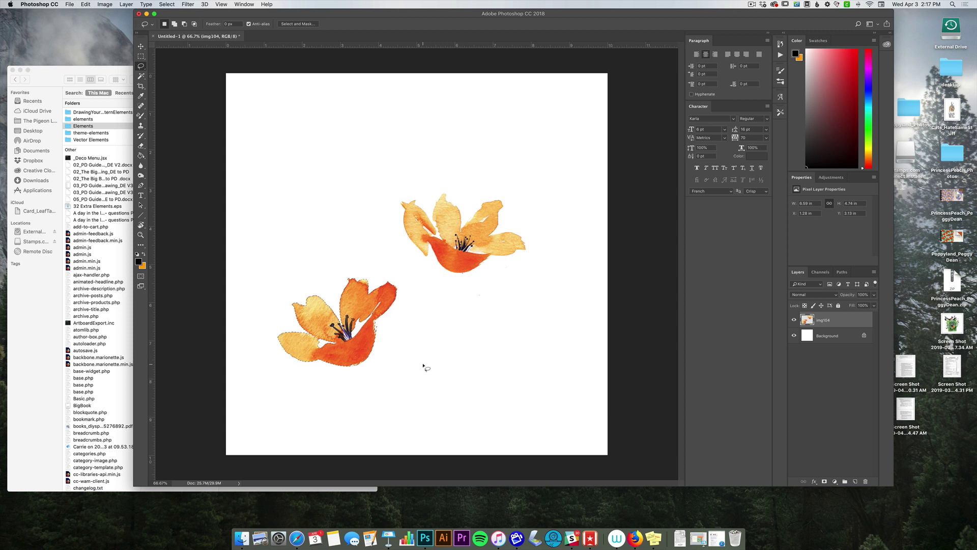
{"action": "left_click", "coordinate": [422, 365]}
Lasso the upper and lower flowers in turn and commit their transforms
{"action": "mouse_move", "coordinate": [421, 267]}
{"action": "left_mouse_down"}
{"action": "mouse_move", "coordinate": [572, 219]}
{"action": "mouse_move", "coordinate": [389, 215]}
{"action": "mouse_move", "coordinate": [418, 253]}
{"action": "mouse_move", "coordinate": [448, 208]}
{"action": "left_mouse_up"}
{"action": "key", "text": "super+t"}
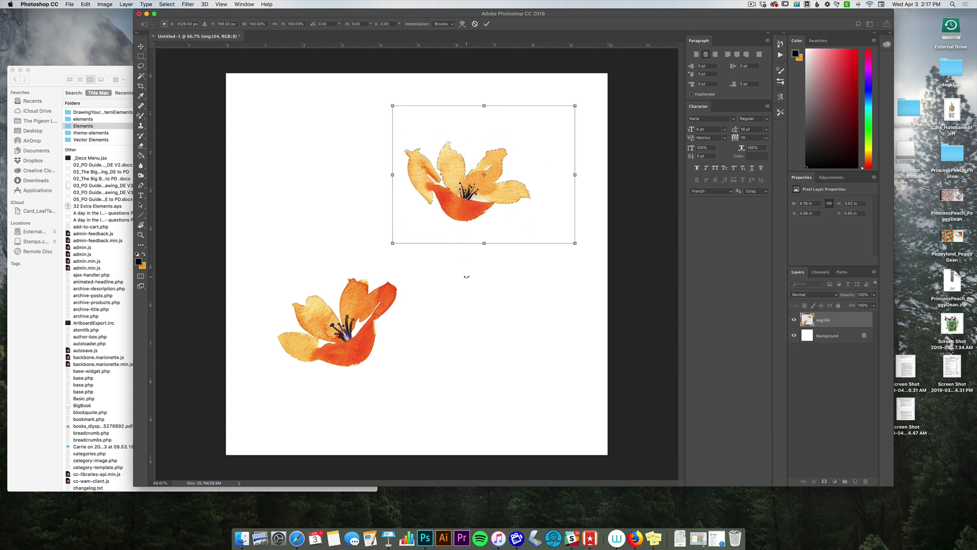
{"action": "key", "text": "Return"}
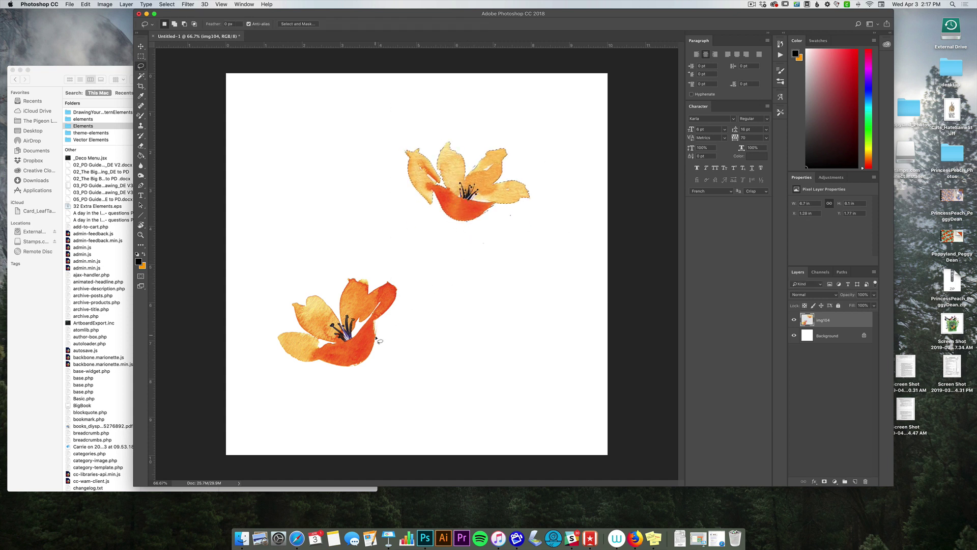
{"action": "mouse_move", "coordinate": [379, 337]}
{"action": "left_mouse_down"}
{"action": "mouse_move", "coordinate": [286, 279]}
{"action": "mouse_move", "coordinate": [408, 342]}
{"action": "mouse_move", "coordinate": [387, 339]}
{"action": "mouse_move", "coordinate": [359, 370]}
{"action": "left_mouse_up"}
{"action": "key", "text": "super+t"}
{"action": "key", "text": "Return"}
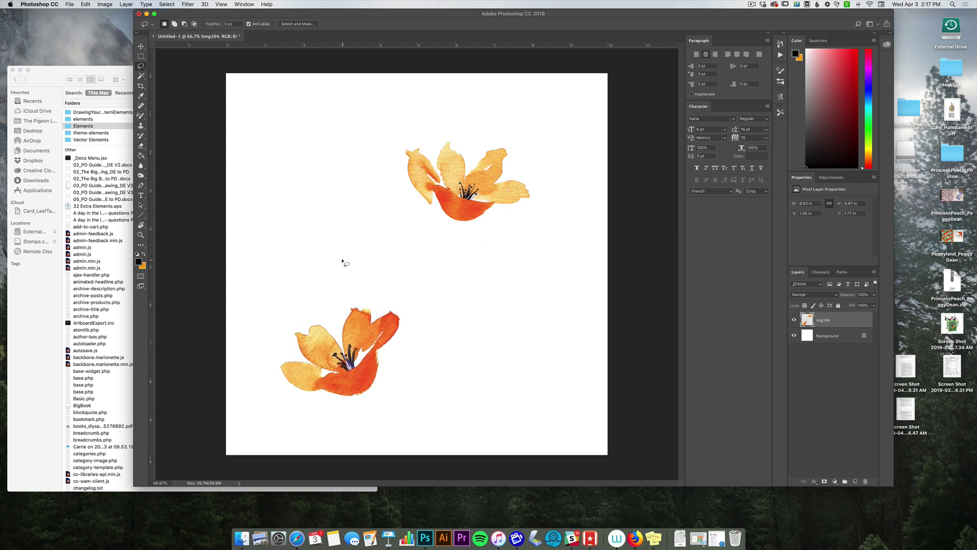
Browse the Elements files and place img099.psd, the leaves and ink sprigs, on the canvas
{"action": "left_click", "coordinate": [96, 126]}
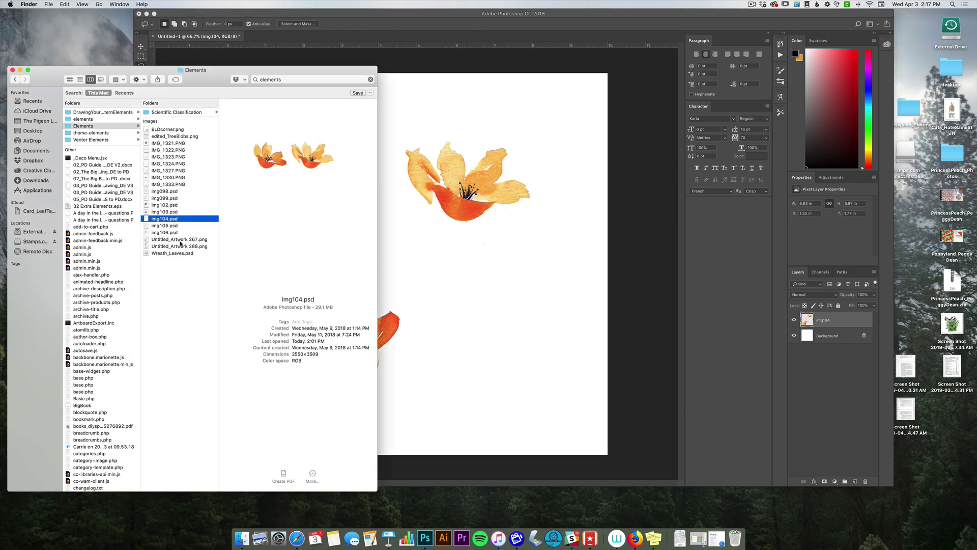
{"action": "left_click", "coordinate": [170, 211]}
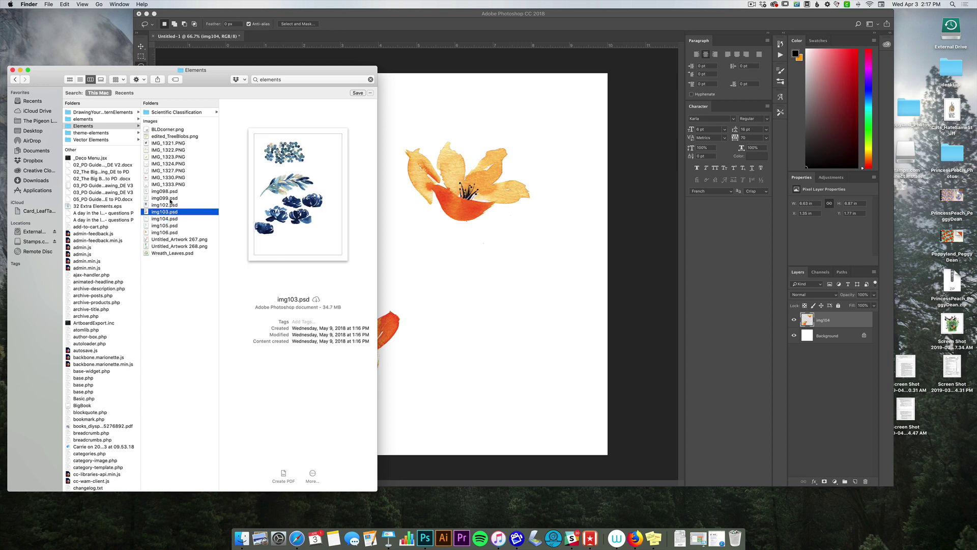
{"action": "left_click", "coordinate": [170, 205]}
{"action": "left_click", "coordinate": [170, 198]}
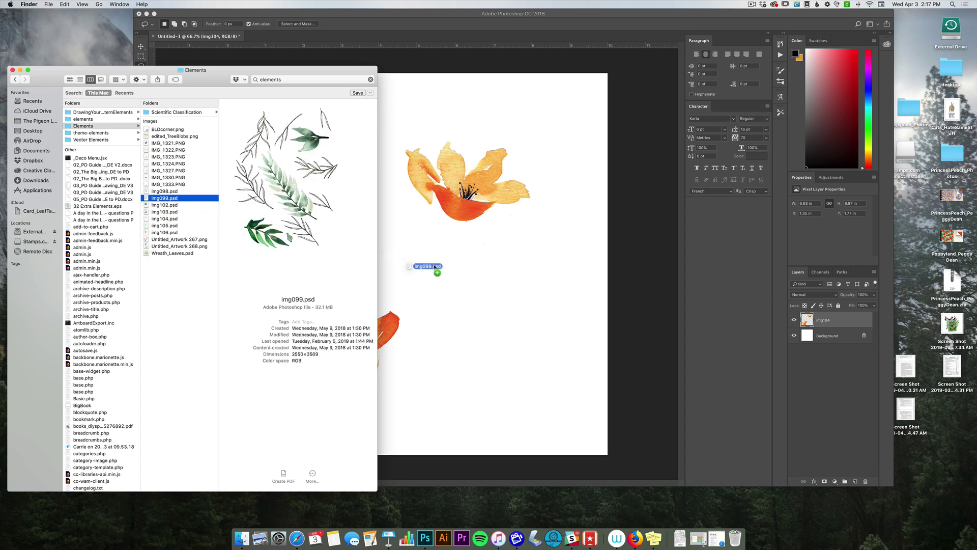
{"action": "left_click", "coordinate": [434, 267]}
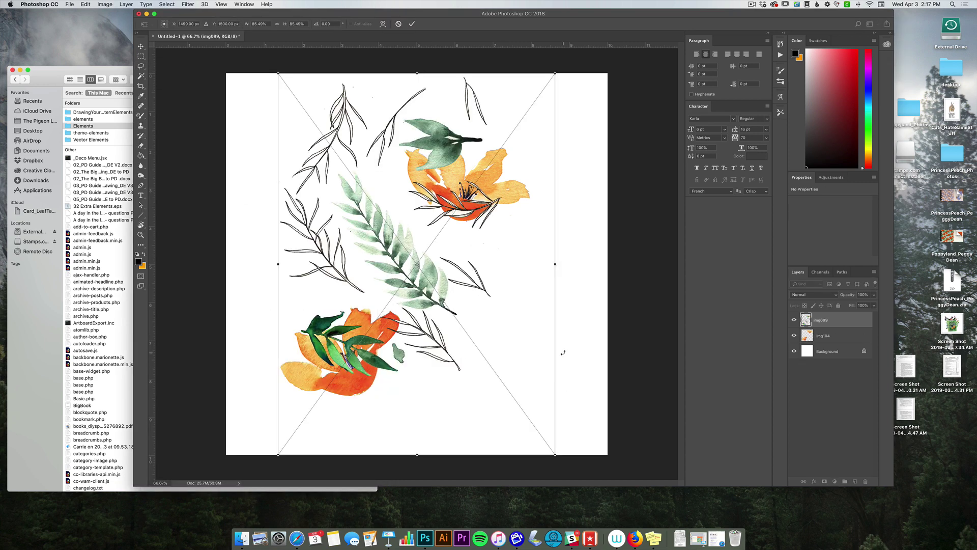
{"action": "key", "text": "Return"}
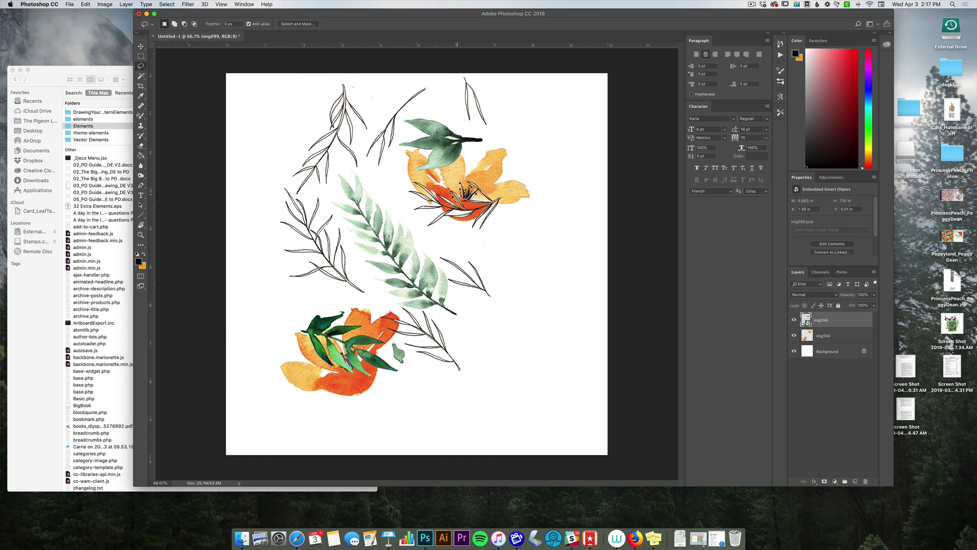
Shift the leaves artwork left and copy the left ink sprig onto its own layer
{"action": "key", "text": "v"}
{"action": "mouse_move", "coordinate": [360, 218]}
{"action": "left_mouse_down"}
{"action": "mouse_move", "coordinate": [438, 244]}
{"action": "mouse_move", "coordinate": [392, 203]}
{"action": "mouse_move", "coordinate": [422, 164]}
{"action": "left_mouse_up"}
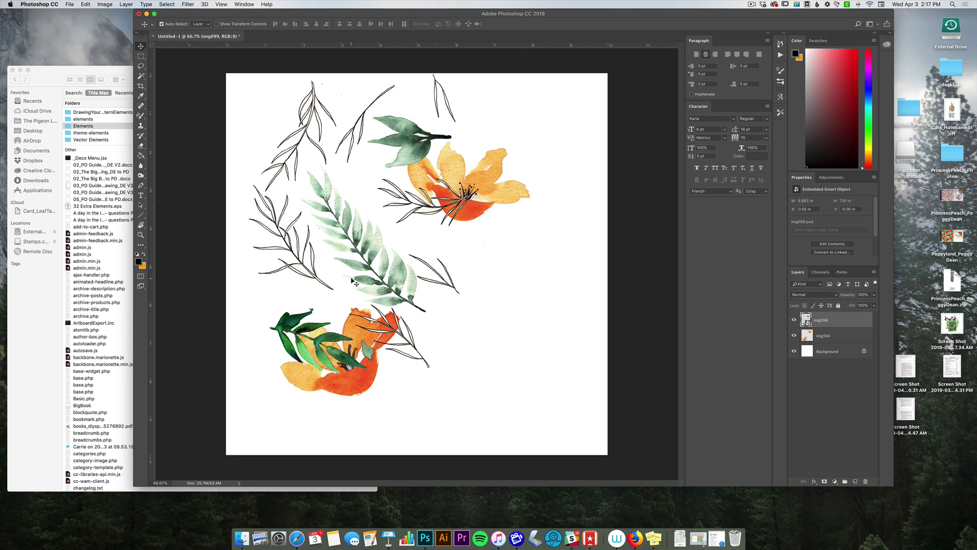
{"action": "key", "text": "l"}
{"action": "key", "text": "f"}
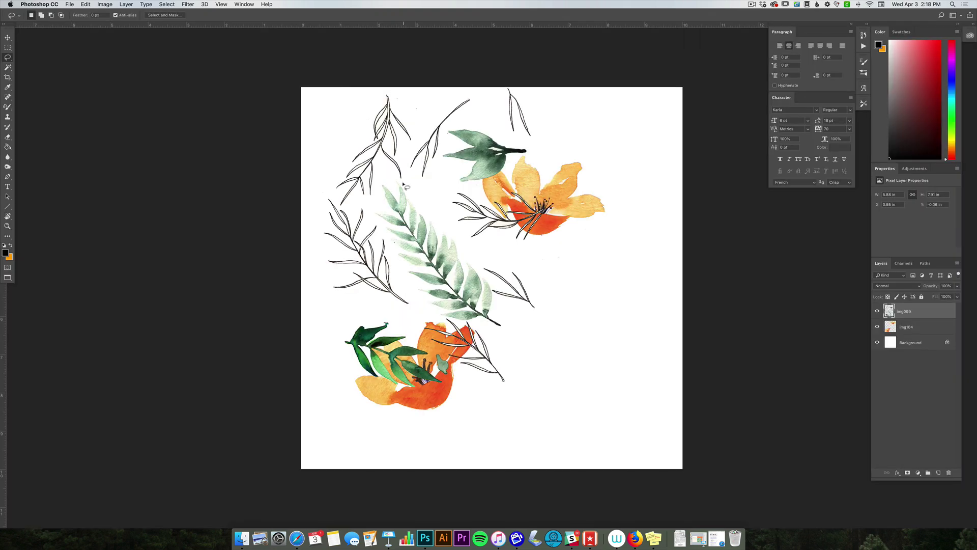
{"action": "mouse_move", "coordinate": [391, 179]}
{"action": "left_mouse_down"}
{"action": "mouse_move", "coordinate": [377, 216]}
{"action": "mouse_move", "coordinate": [422, 310]}
{"action": "mouse_move", "coordinate": [511, 330]}
{"action": "mouse_move", "coordinate": [490, 281]}
{"action": "mouse_move", "coordinate": [449, 227]}
{"action": "mouse_move", "coordinate": [437, 227]}
{"action": "left_mouse_up"}
{"action": "key", "text": "super+j"}
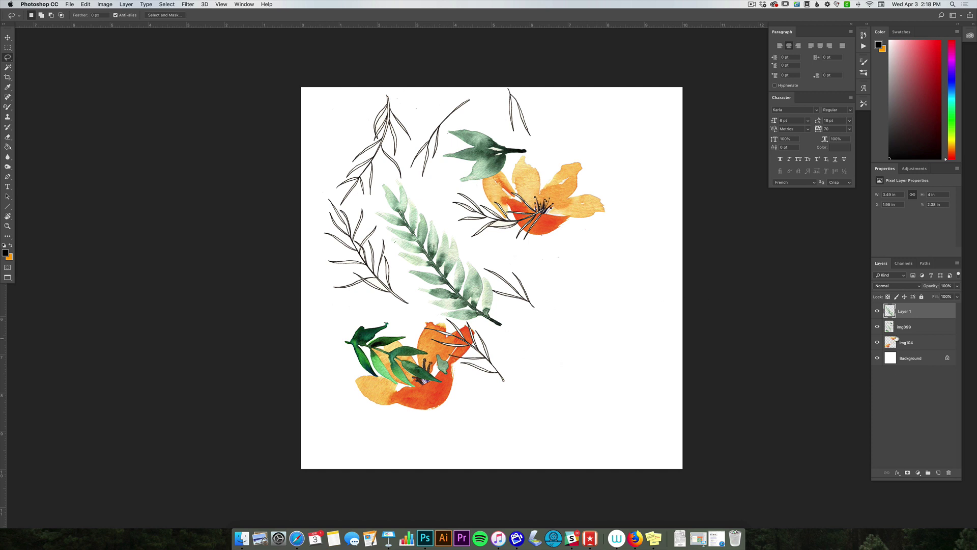
Copy the left ink branch and two more sprigs from img099 onto separate layers
{"action": "left_click", "coordinate": [920, 329]}
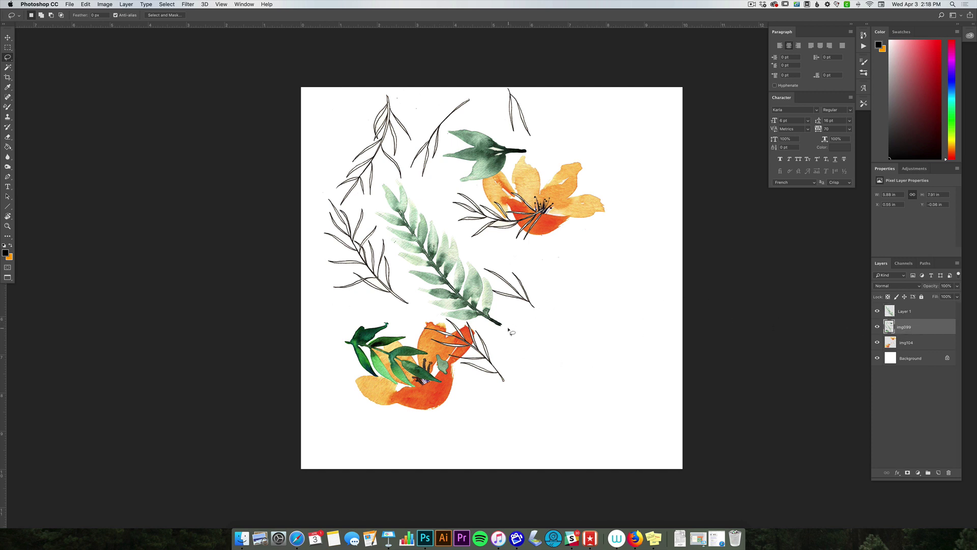
{"action": "key", "text": "v"}
{"action": "key", "text": "l"}
{"action": "mouse_move", "coordinate": [343, 208]}
{"action": "left_mouse_down"}
{"action": "mouse_move", "coordinate": [326, 207]}
{"action": "mouse_move", "coordinate": [327, 263]}
{"action": "mouse_move", "coordinate": [363, 304]}
{"action": "mouse_move", "coordinate": [424, 310]}
{"action": "mouse_move", "coordinate": [388, 237]}
{"action": "mouse_move", "coordinate": [362, 206]}
{"action": "mouse_move", "coordinate": [344, 207]}
{"action": "left_mouse_up"}
{"action": "key", "text": "super+j"}
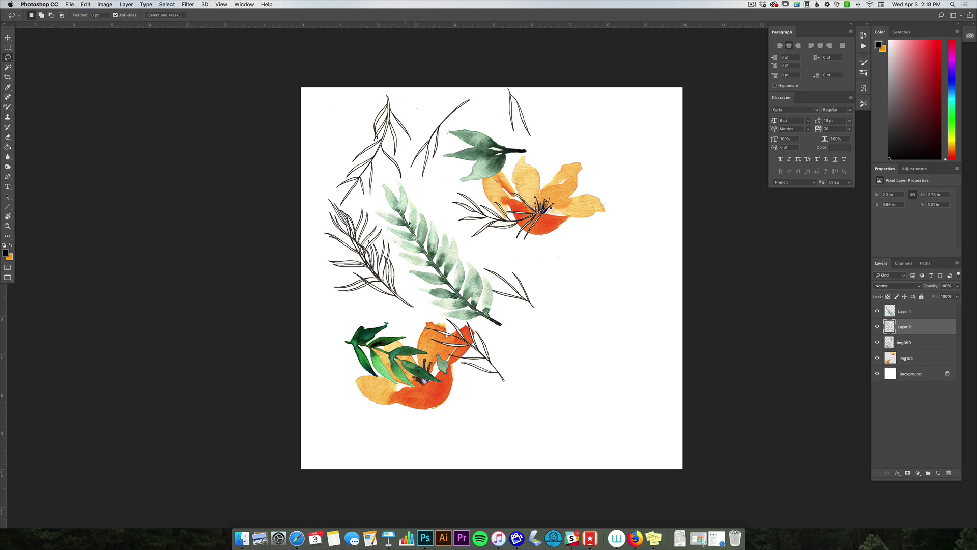
{"action": "left_click", "coordinate": [497, 160], "text": "super"}
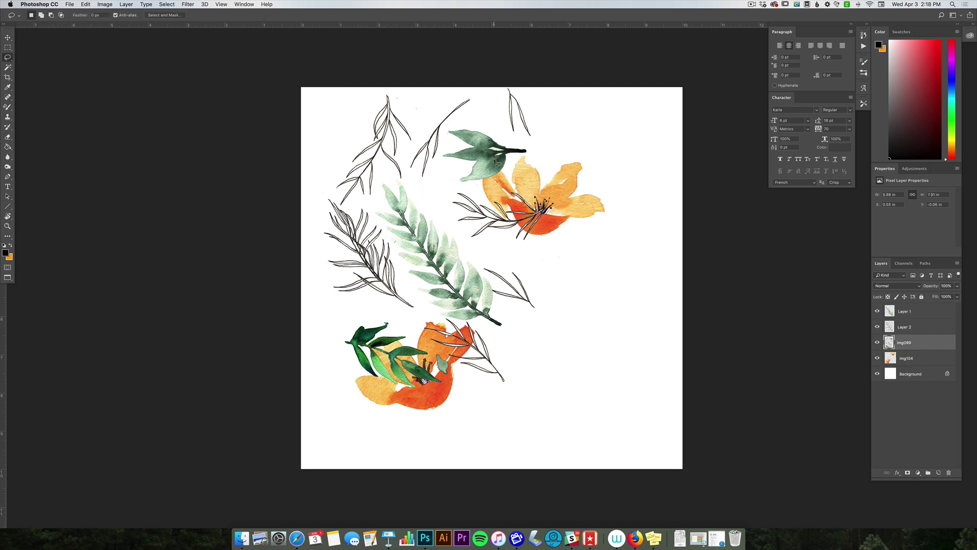
{"action": "mouse_move", "coordinate": [432, 174]}
{"action": "left_mouse_down"}
{"action": "mouse_move", "coordinate": [448, 128]}
{"action": "mouse_move", "coordinate": [480, 94]}
{"action": "mouse_move", "coordinate": [456, 100]}
{"action": "mouse_move", "coordinate": [426, 127]}
{"action": "mouse_move", "coordinate": [405, 170]}
{"action": "mouse_move", "coordinate": [431, 188]}
{"action": "left_mouse_up"}
{"action": "key", "text": "super+j"}
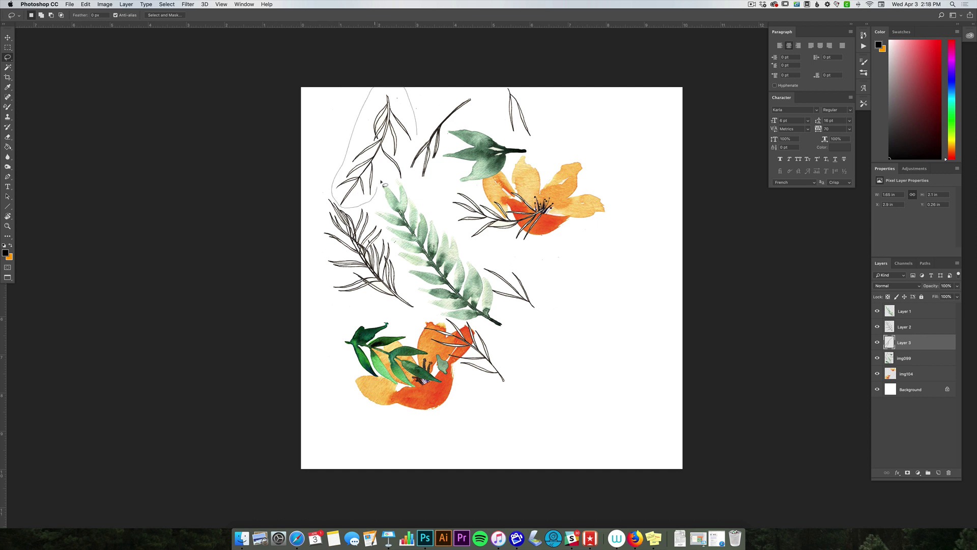
{"action": "left_click", "coordinate": [516, 102], "text": "super"}
{"action": "key", "text": "Return"}
{"action": "left_click", "coordinate": [521, 104], "text": "super"}
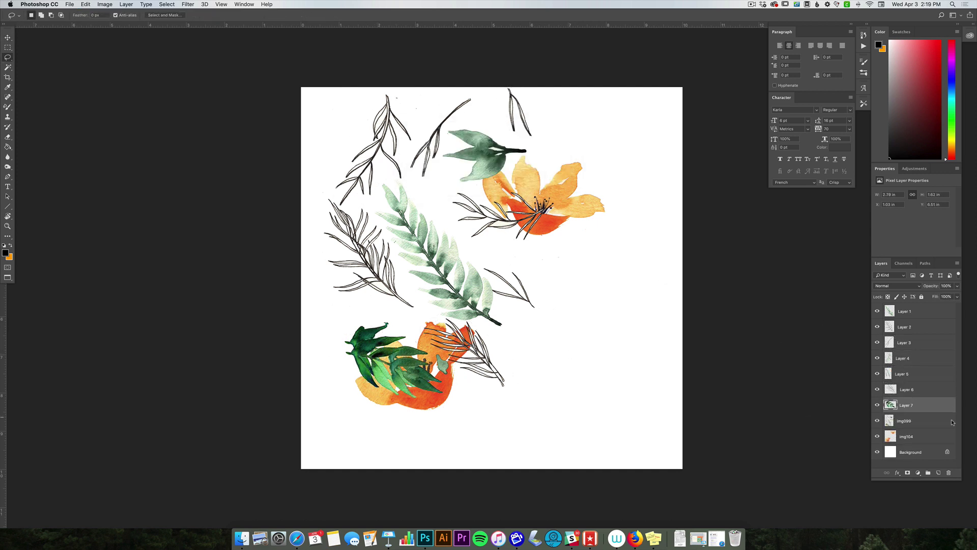
Lasso the green leaf in img099 and paste it onto its own layer
{"action": "left_click", "coordinate": [935, 424]}
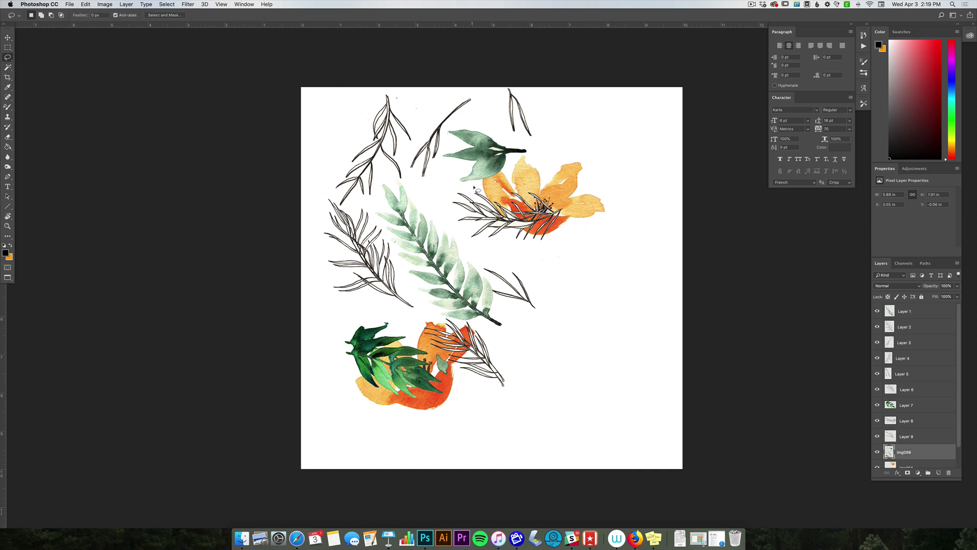
{"action": "mouse_move", "coordinate": [487, 189]}
{"action": "left_mouse_down"}
{"action": "mouse_move", "coordinate": [537, 160]}
{"action": "mouse_move", "coordinate": [491, 130]}
{"action": "mouse_move", "coordinate": [449, 127]}
{"action": "left_mouse_up"}
{"action": "mouse_move", "coordinate": [444, 147]}
{"action": "left_mouse_down"}
{"action": "mouse_move", "coordinate": [443, 176]}
{"action": "mouse_move", "coordinate": [484, 200]}
{"action": "left_mouse_up"}
{"action": "key", "text": "super+c"}
{"action": "key", "text": "super+v"}
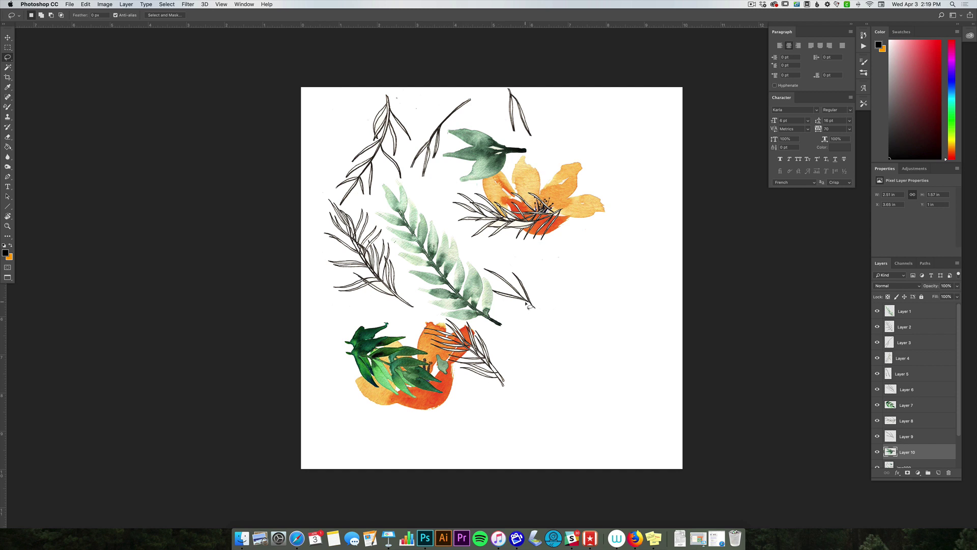
Delete the img099 layer and move the green leaf toward the lower right
{"action": "scroll", "coordinate": [912, 449], "scroll_direction": "down", "scroll_amount": 2}
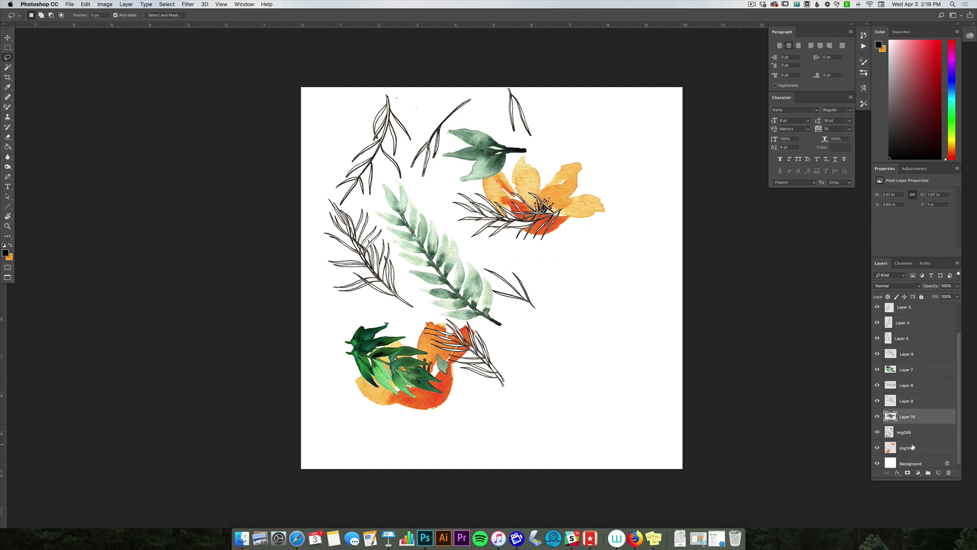
{"action": "left_click", "coordinate": [912, 438]}
{"action": "key", "text": "Delete"}
{"action": "key", "text": "v"}
{"action": "left_click_drag", "start_coordinate": [466, 136], "coordinate": [583, 297]}
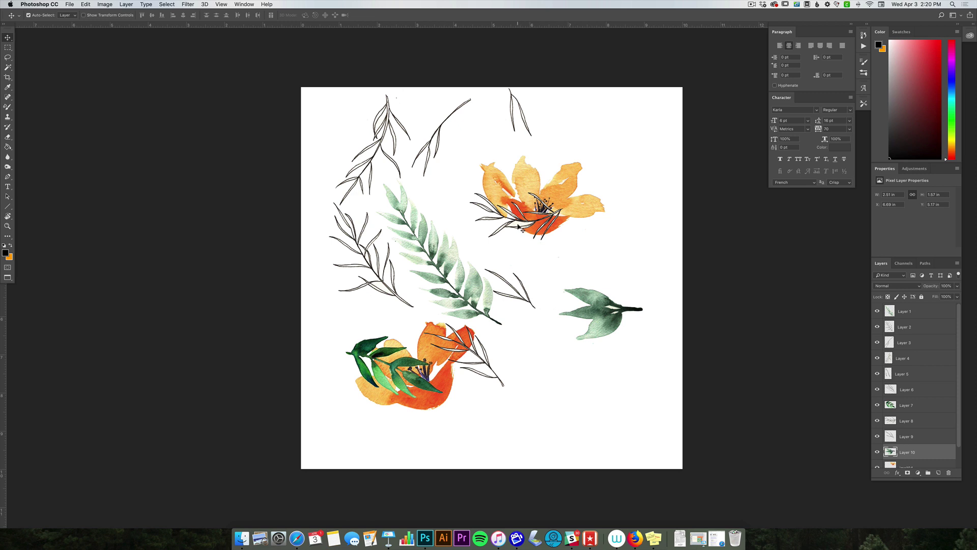
Move the ink branch right and down off the orange flower, and the green fern up onto it
{"action": "mouse_move", "coordinate": [518, 228]}
{"action": "left_mouse_down"}
{"action": "mouse_move", "coordinate": [553, 220]}
{"action": "mouse_move", "coordinate": [505, 237]}
{"action": "mouse_move", "coordinate": [550, 212]}
{"action": "mouse_move", "coordinate": [534, 219]}
{"action": "mouse_move", "coordinate": [511, 238]}
{"action": "left_mouse_up"}
{"action": "key", "text": "e"}
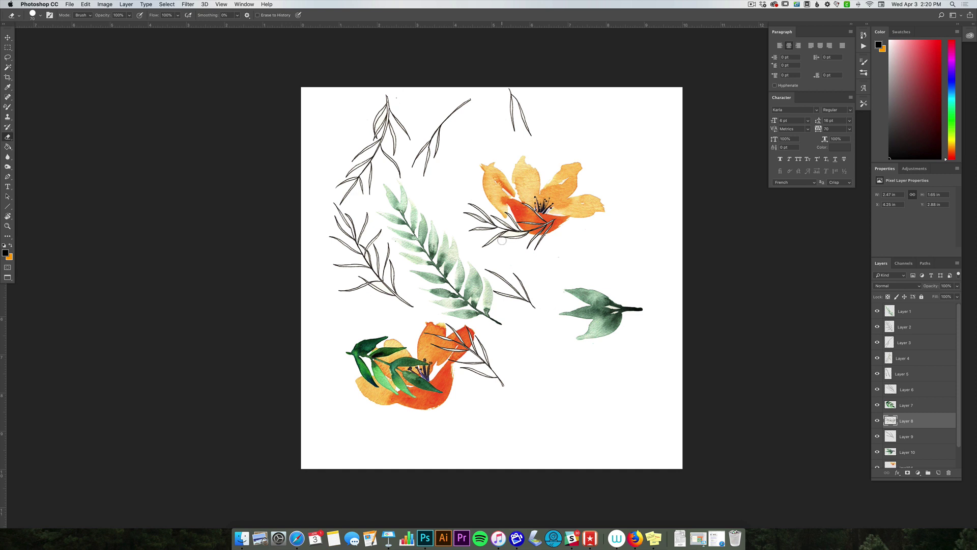
{"action": "key", "text": "shift+e"}
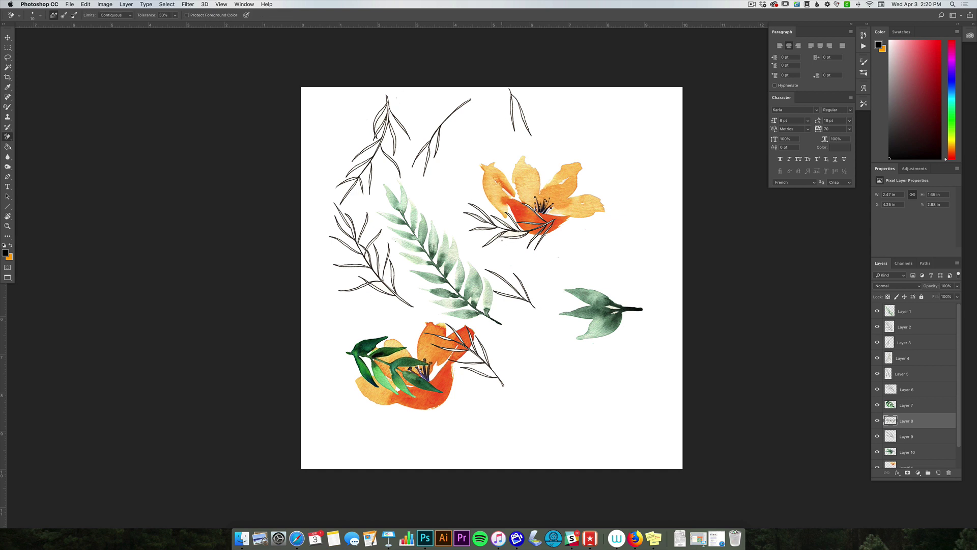
{"action": "key", "text": "shift+e"}
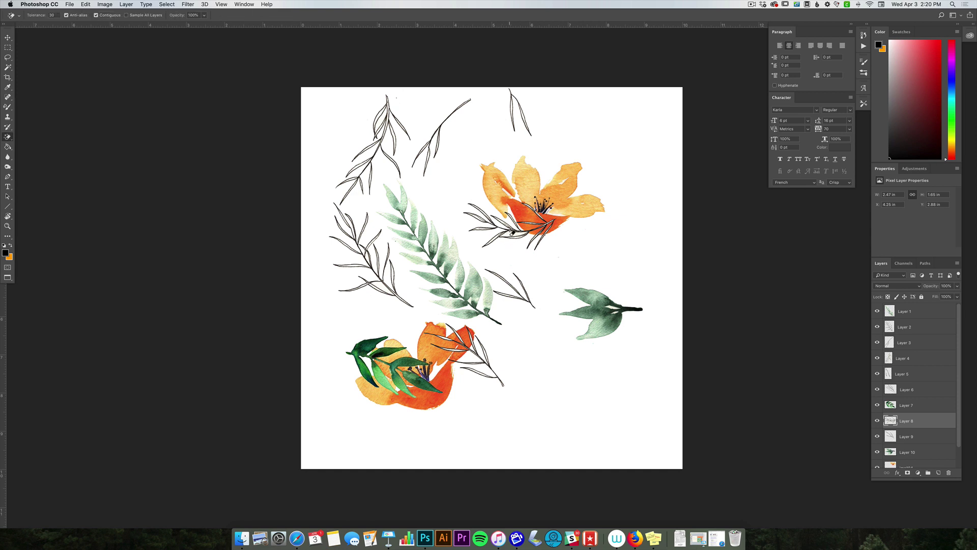
{"action": "key", "text": "v"}
{"action": "mouse_move", "coordinate": [522, 238]}
{"action": "left_mouse_down"}
{"action": "mouse_move", "coordinate": [525, 221]}
{"action": "mouse_move", "coordinate": [512, 226]}
{"action": "mouse_move", "coordinate": [569, 244]}
{"action": "mouse_move", "coordinate": [584, 255]}
{"action": "mouse_move", "coordinate": [559, 257]}
{"action": "mouse_move", "coordinate": [576, 264]}
{"action": "left_mouse_up"}
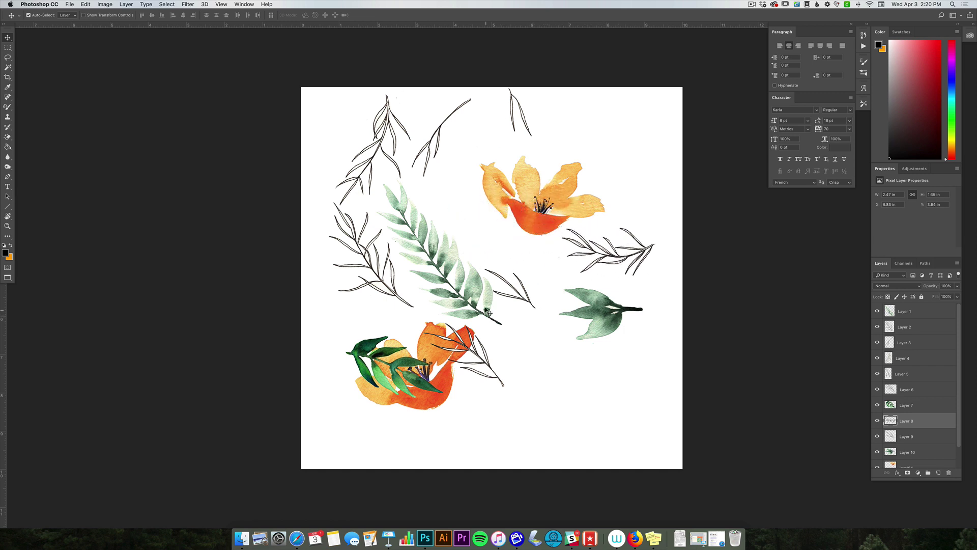
{"action": "left_click_drag", "start_coordinate": [489, 313], "coordinate": [516, 218]}
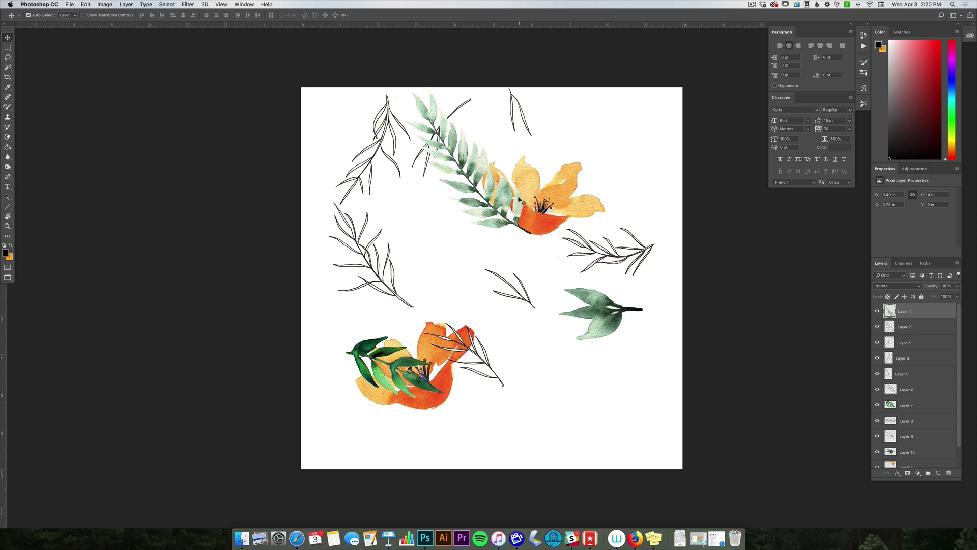
Raise the img104 flower layer to the top and move the dark leaf sprig right, rotating it slightly
{"action": "scroll", "coordinate": [930, 415], "scroll_direction": "down", "scroll_amount": 2}
{"action": "left_click_drag", "start_coordinate": [922, 446], "coordinate": [917, 307]}
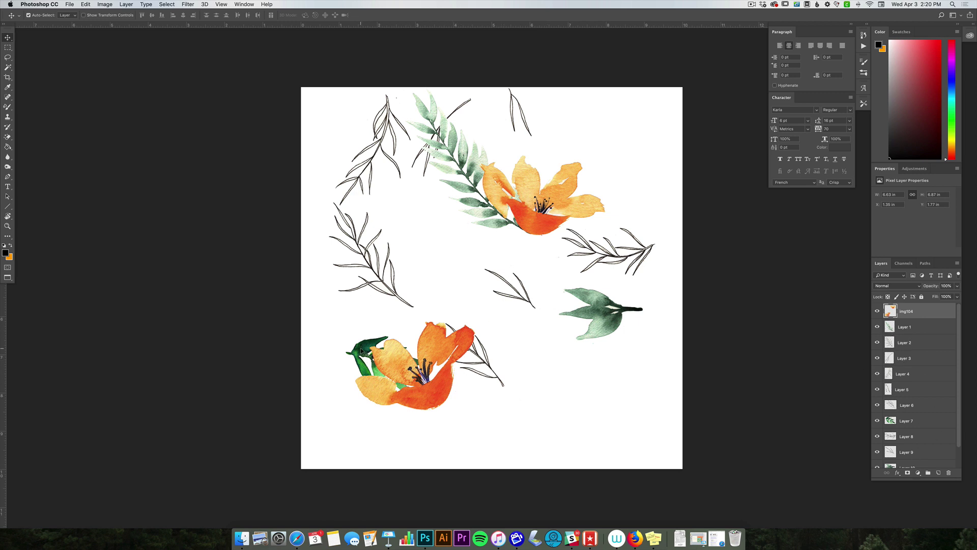
{"action": "mouse_move", "coordinate": [362, 350]}
{"action": "left_mouse_down"}
{"action": "mouse_move", "coordinate": [600, 184]}
{"action": "mouse_move", "coordinate": [581, 202]}
{"action": "left_mouse_up"}
{"action": "key", "text": "super+t"}
{"action": "left_click_drag", "start_coordinate": [652, 193], "coordinate": [600, 176]}
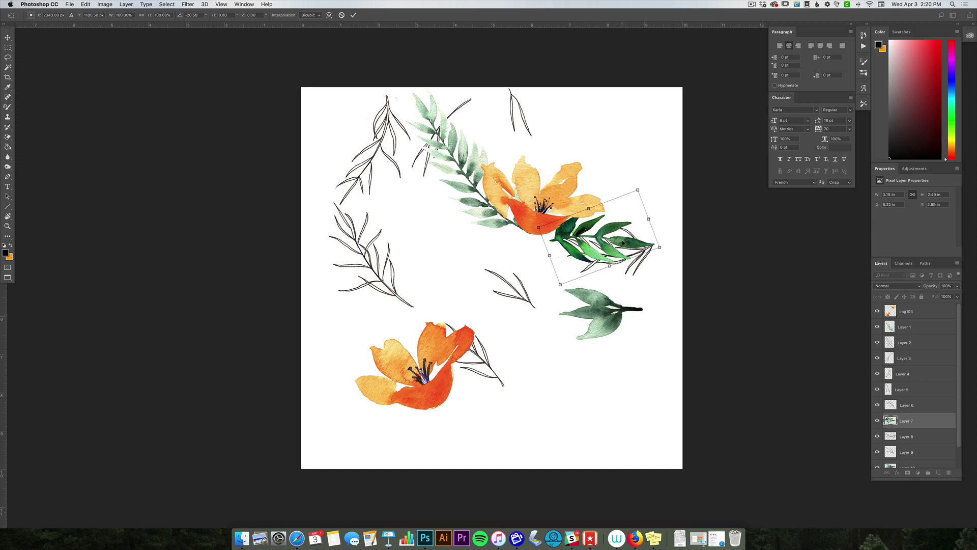
{"action": "left_click_drag", "start_coordinate": [623, 240], "coordinate": [653, 192]}
Rotate the leaf sprig to about -44°, flip it vertically, then turn it to about 179°
{"action": "left_click_drag", "start_coordinate": [648, 148], "coordinate": [635, 133]}
{"action": "left_click_drag", "start_coordinate": [637, 189], "coordinate": [623, 212]}
{"action": "right_click", "coordinate": [623, 212]}
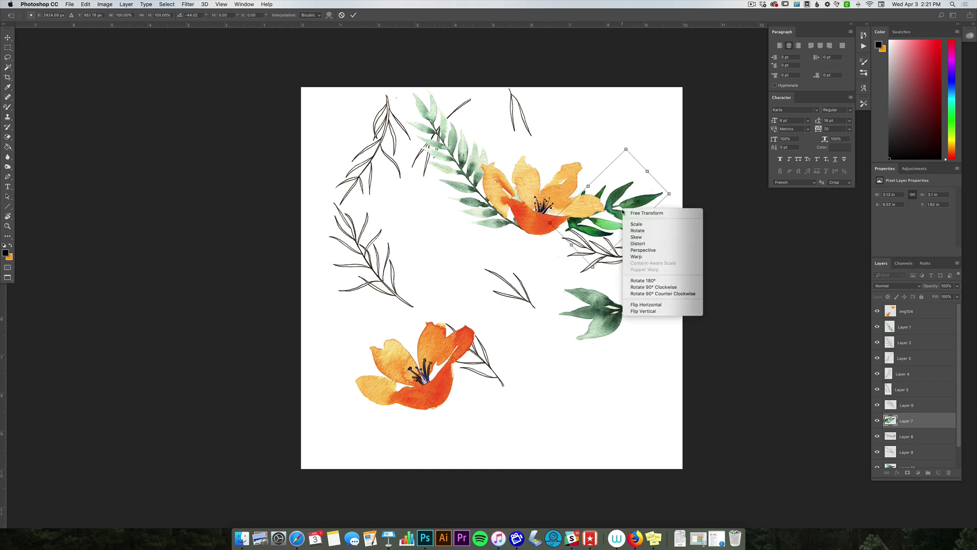
{"action": "left_click", "coordinate": [642, 311]}
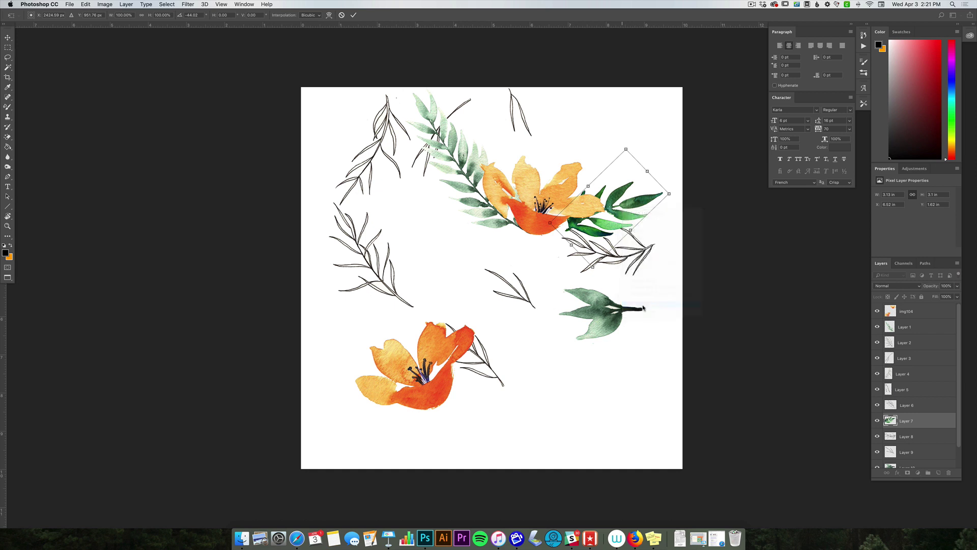
{"action": "left_click_drag", "start_coordinate": [654, 176], "coordinate": [631, 178]}
Commit the leaf sprig, move an ink branch toward the upper flower and the green leaf beside the lower one
{"action": "key", "text": "Return"}
{"action": "scroll", "coordinate": [648, 246], "scroll_direction": "down", "scroll_amount": 1}
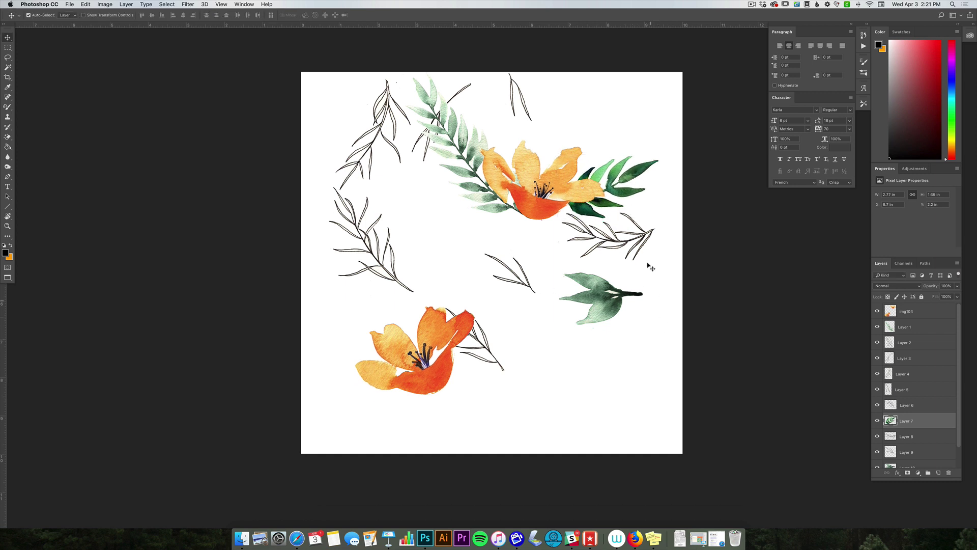
{"action": "mouse_move", "coordinate": [649, 238]}
{"action": "left_mouse_down"}
{"action": "mouse_move", "coordinate": [564, 254]}
{"action": "mouse_move", "coordinate": [512, 223]}
{"action": "mouse_move", "coordinate": [500, 241]}
{"action": "mouse_move", "coordinate": [484, 235]}
{"action": "left_mouse_up"}
{"action": "left_click_drag", "start_coordinate": [602, 296], "coordinate": [347, 383]}
Rotate the small ink branch about 73° and shift it to the right
{"action": "left_click", "coordinate": [486, 351]}
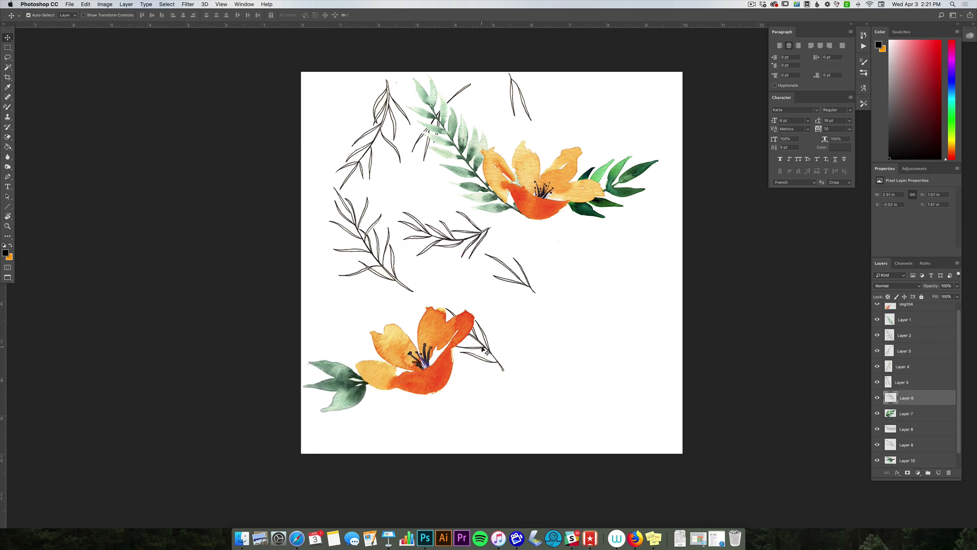
{"action": "key", "text": "super+t"}
{"action": "left_click_drag", "start_coordinate": [523, 342], "coordinate": [489, 398]}
{"action": "left_click_drag", "start_coordinate": [485, 345], "coordinate": [503, 344]}
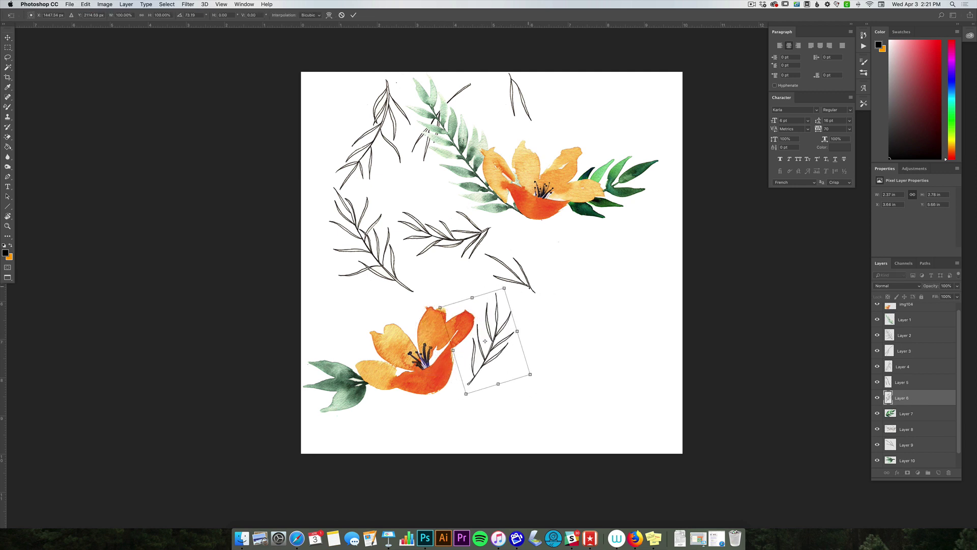
{"action": "key", "text": "Return"}
Move two more branches down-right and to the right side, enlarging the right-hand one
{"action": "left_click_drag", "start_coordinate": [529, 288], "coordinate": [569, 396]}
{"action": "left_click_drag", "start_coordinate": [430, 148], "coordinate": [611, 303]}
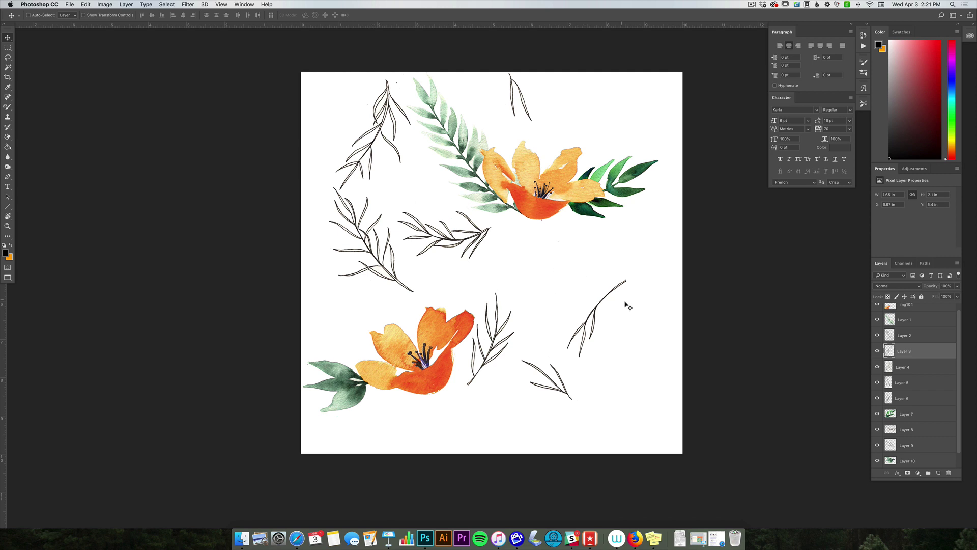
{"action": "key", "text": "super+t"}
{"action": "left_click_drag", "start_coordinate": [634, 277], "coordinate": [659, 237]}
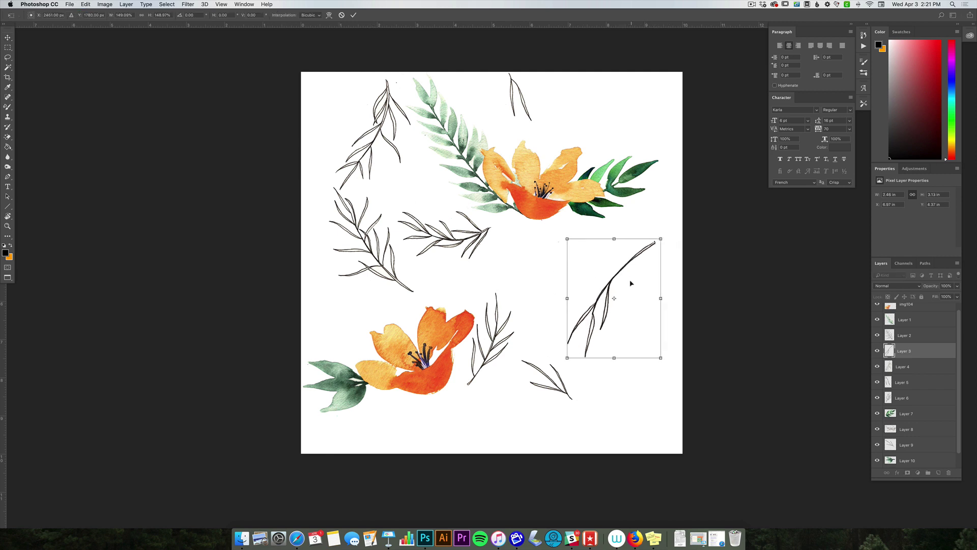
Enlarge the sprig beside the lower flower to about 138%
{"action": "key", "text": "Return"}
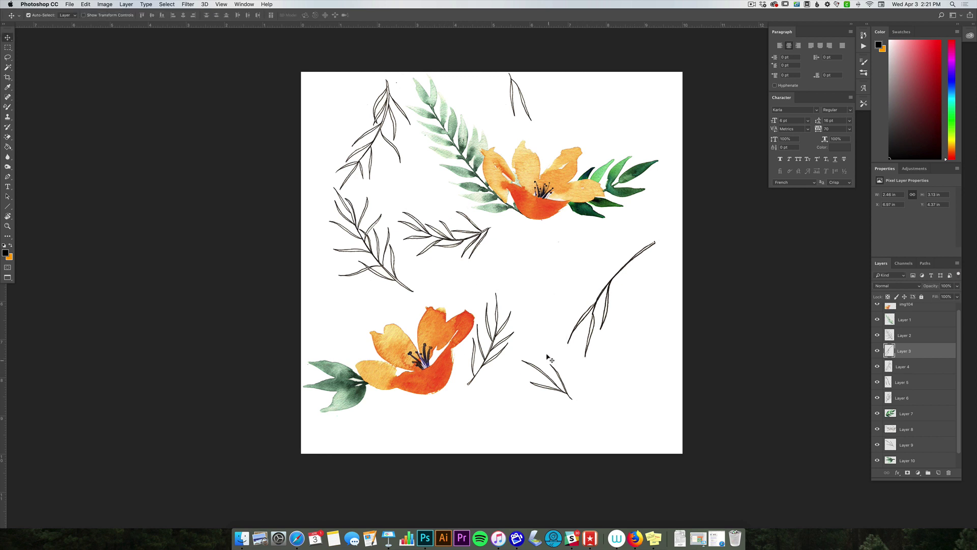
{"action": "left_click", "coordinate": [500, 345]}
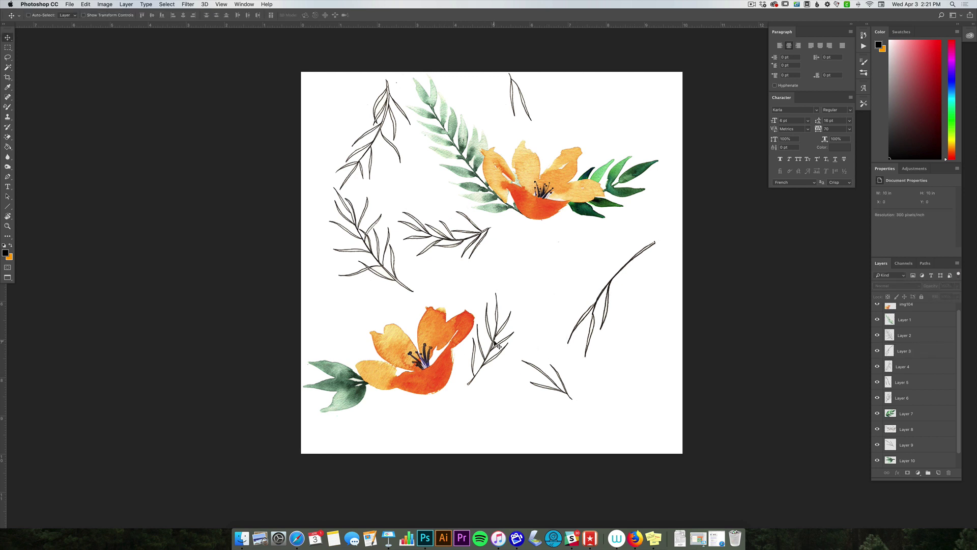
{"action": "left_click", "coordinate": [498, 346]}
{"action": "key", "text": "super+t"}
{"action": "left_click_drag", "start_coordinate": [513, 290], "coordinate": [523, 245]}
{"action": "key", "text": "super+z"}
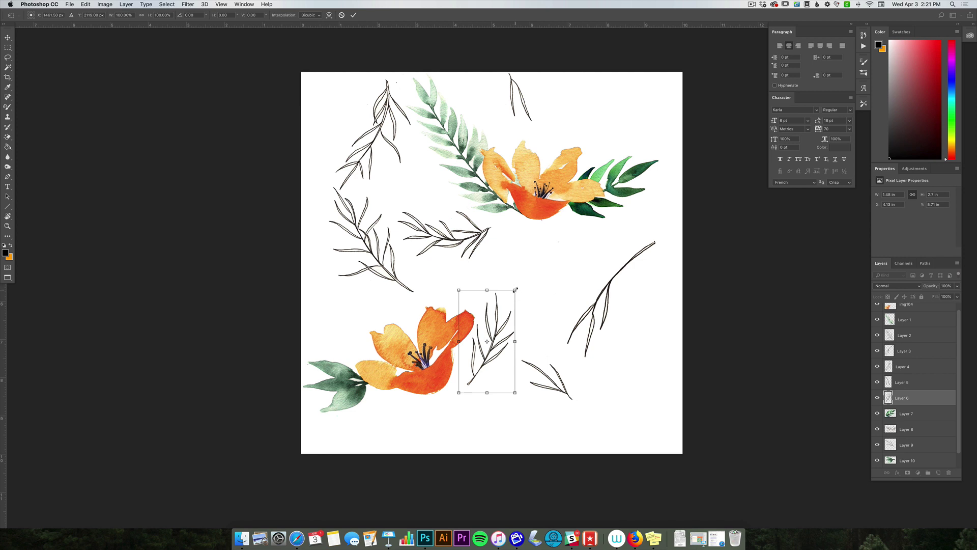
{"action": "left_click_drag", "start_coordinate": [515, 290], "coordinate": [546, 255]}
{"action": "key", "text": "Return"}
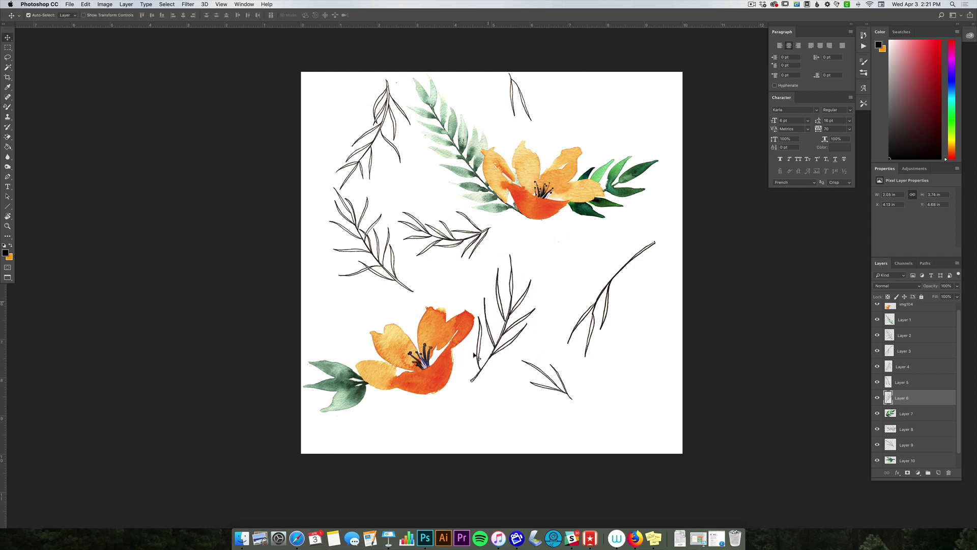
Enlarge the bottom sprig to 2.5 in wide and the horizontal sprig to about 3.4 in
{"action": "left_click", "coordinate": [559, 382]}
{"action": "key", "text": "super+t"}
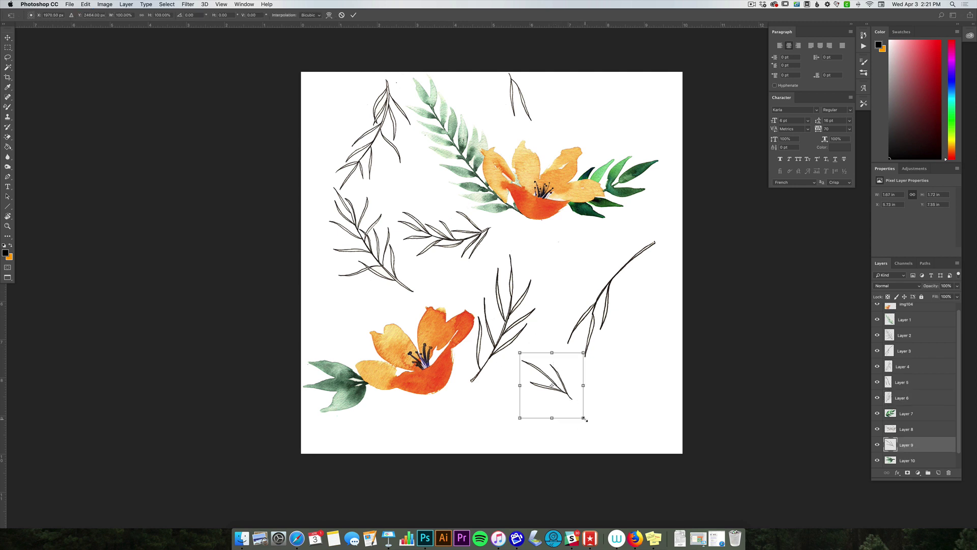
{"action": "left_click_drag", "start_coordinate": [584, 418], "coordinate": [615, 450]}
{"action": "key", "text": "Return"}
{"action": "left_click", "coordinate": [486, 230]}
{"action": "key", "text": "super+t"}
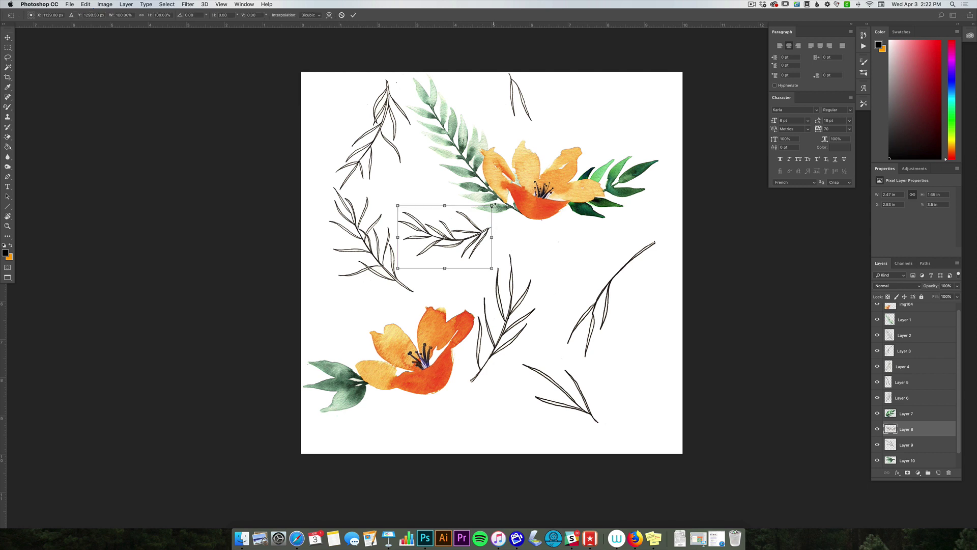
{"action": "left_click_drag", "start_coordinate": [492, 204], "coordinate": [529, 179]}
{"action": "key", "text": "Return"}
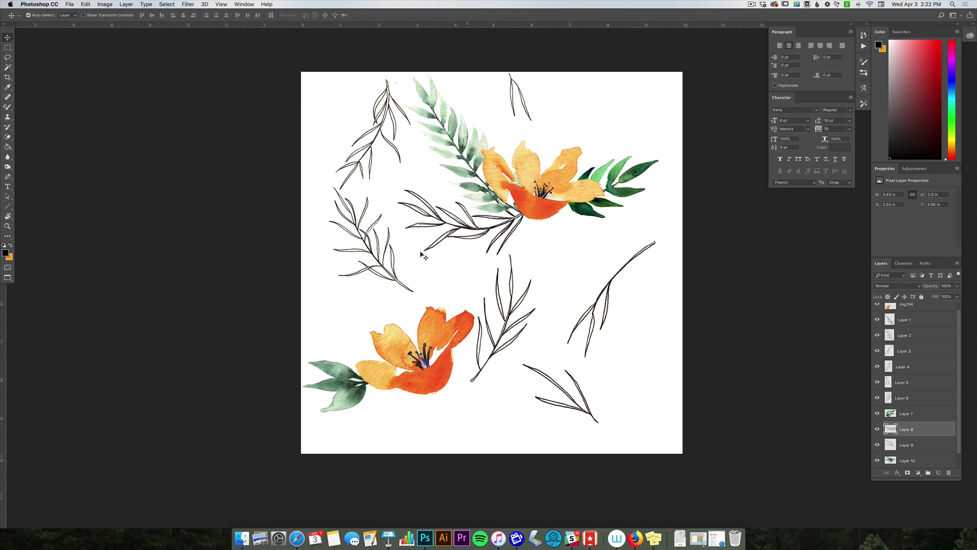
Scale the left sprig up, then shrink it slightly and move it up-left
{"action": "left_click", "coordinate": [377, 261]}
{"action": "key", "text": "super+t"}
{"action": "left_click_drag", "start_coordinate": [413, 291], "coordinate": [439, 321]}
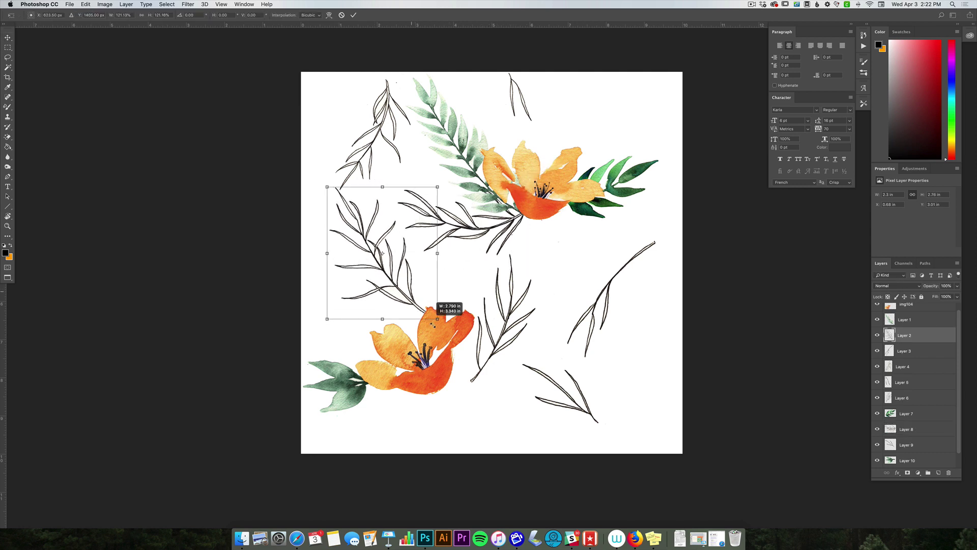
{"action": "mouse_move", "coordinate": [387, 271]}
{"action": "left_mouse_down"}
{"action": "mouse_move", "coordinate": [377, 276]}
{"action": "mouse_move", "coordinate": [379, 254]}
{"action": "left_mouse_up"}
{"action": "left_click_drag", "start_coordinate": [429, 304], "coordinate": [399, 245]}
{"action": "key", "text": "Return"}
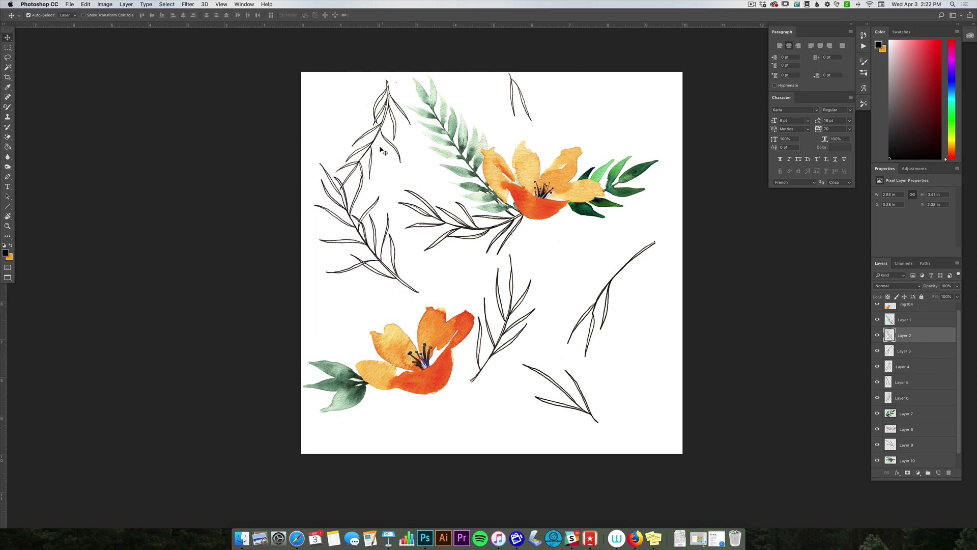
Enlarge the small top sprig about 18% and move it down and right
{"action": "left_click", "coordinate": [377, 148]}
{"action": "left_click", "coordinate": [388, 124]}
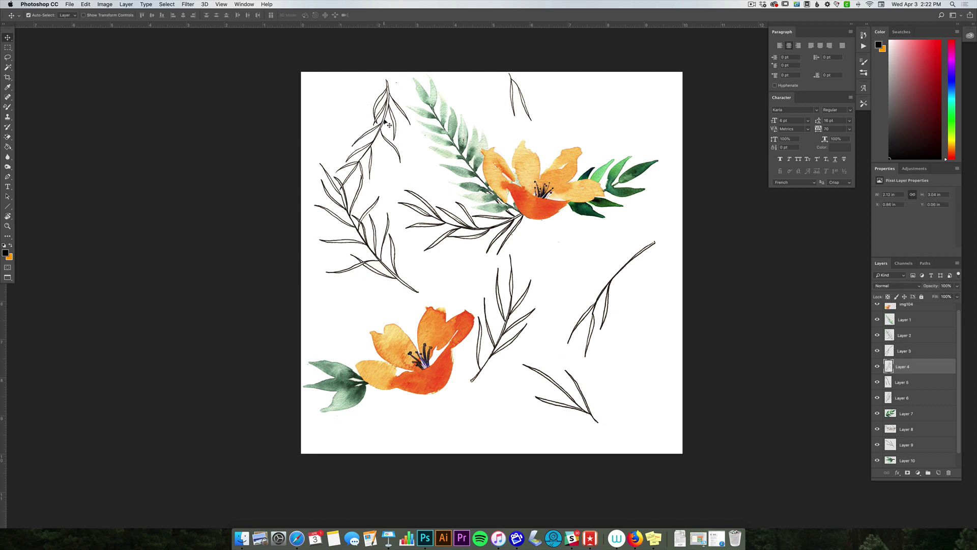
{"action": "key", "text": "super+t"}
{"action": "left_click_drag", "start_coordinate": [415, 188], "coordinate": [428, 210]}
{"action": "mouse_move", "coordinate": [397, 153]}
{"action": "left_mouse_down"}
{"action": "mouse_move", "coordinate": [509, 184]}
{"action": "mouse_move", "coordinate": [591, 254]}
{"action": "mouse_move", "coordinate": [611, 159]}
{"action": "mouse_move", "coordinate": [569, 224]}
{"action": "mouse_move", "coordinate": [571, 246]}
{"action": "mouse_move", "coordinate": [584, 243]}
{"action": "left_mouse_up"}
Commit the resized sprig and move it up onto the green leaf cluster, leaving the leaves unchanged
{"action": "key", "text": "Return"}
{"action": "key", "text": "e"}
{"action": "key", "text": "v"}
{"action": "left_click_drag", "start_coordinate": [611, 201], "coordinate": [620, 148]}
{"action": "left_click", "coordinate": [633, 183]}
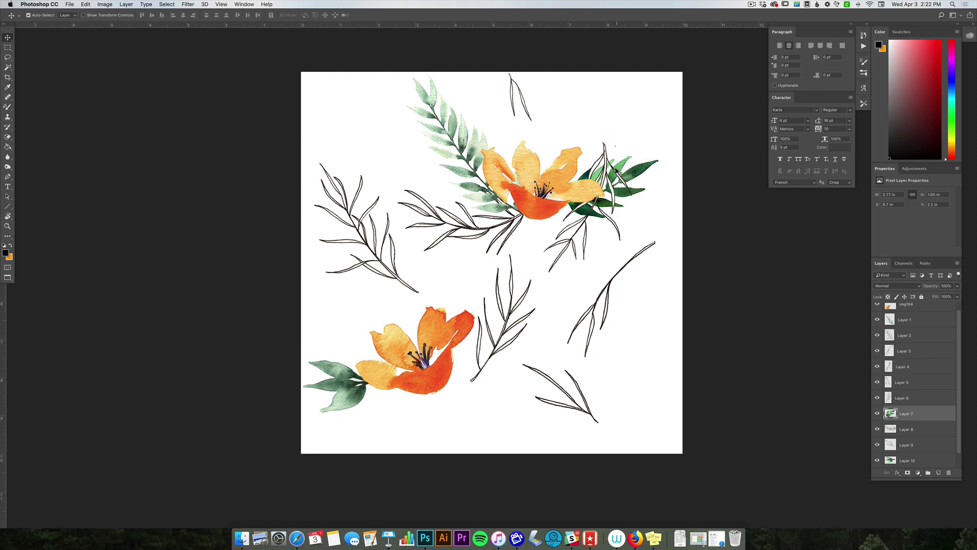
{"action": "key", "text": "ctrl+t"}
{"action": "key", "text": "Return"}
Enlarge the small top sprig to about 148% and rotate it diagonally to about −44°
{"action": "left_click", "coordinate": [527, 106]}
{"action": "key", "text": "ctrl+t"}
{"action": "left_click_drag", "start_coordinate": [546, 141], "coordinate": [562, 169]}
{"action": "left_click_drag", "start_coordinate": [552, 57], "coordinate": [514, 60]}
{"action": "left_click_drag", "start_coordinate": [545, 107], "coordinate": [553, 116]}
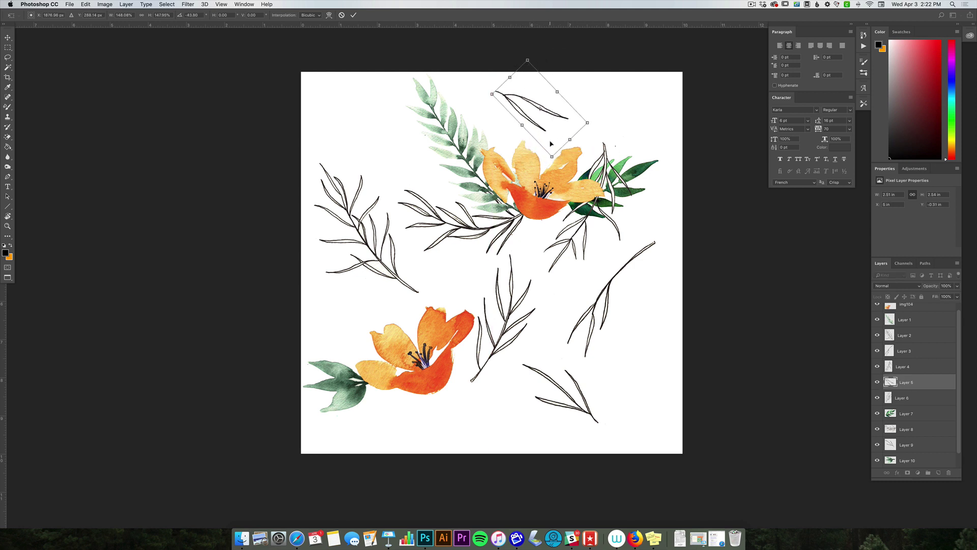
{"action": "key", "text": "Return"}
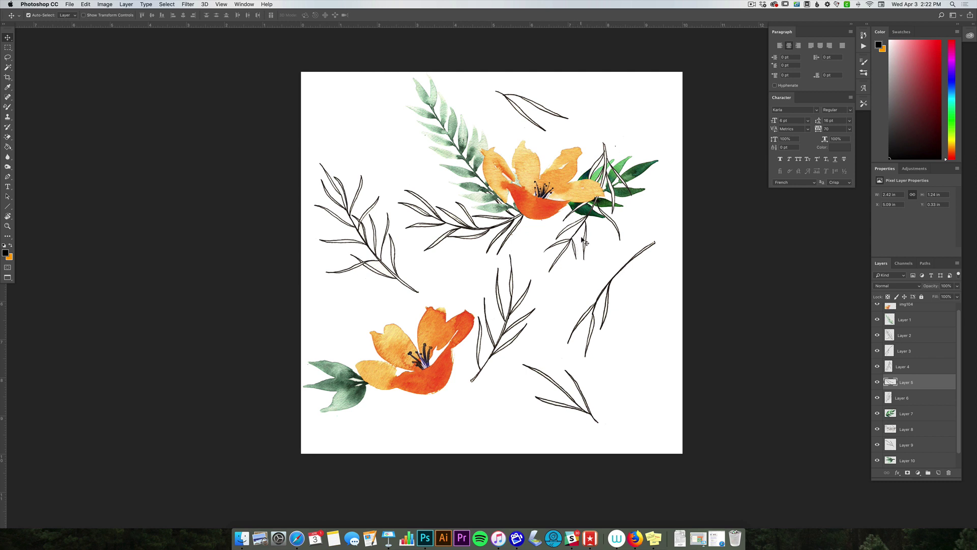
Move a sprig lower, rotate it about 39° counter-clockwise and shift it up and left
{"action": "left_click_drag", "start_coordinate": [583, 243], "coordinate": [359, 184]}
{"action": "key", "text": "ctrl+t"}
{"action": "left_click_drag", "start_coordinate": [358, 75], "coordinate": [316, 92]}
{"action": "left_click_drag", "start_coordinate": [370, 159], "coordinate": [351, 146]}
{"action": "key", "text": "Return"}
Move the left sprig to the lower right, and raise and rotate the right-hand sprig clockwise
{"action": "left_click_drag", "start_coordinate": [401, 261], "coordinate": [647, 402]}
{"action": "left_click_drag", "start_coordinate": [611, 308], "coordinate": [609, 263]}
{"action": "key", "text": "ctrl+t"}
{"action": "left_click_drag", "start_coordinate": [685, 227], "coordinate": [697, 235]}
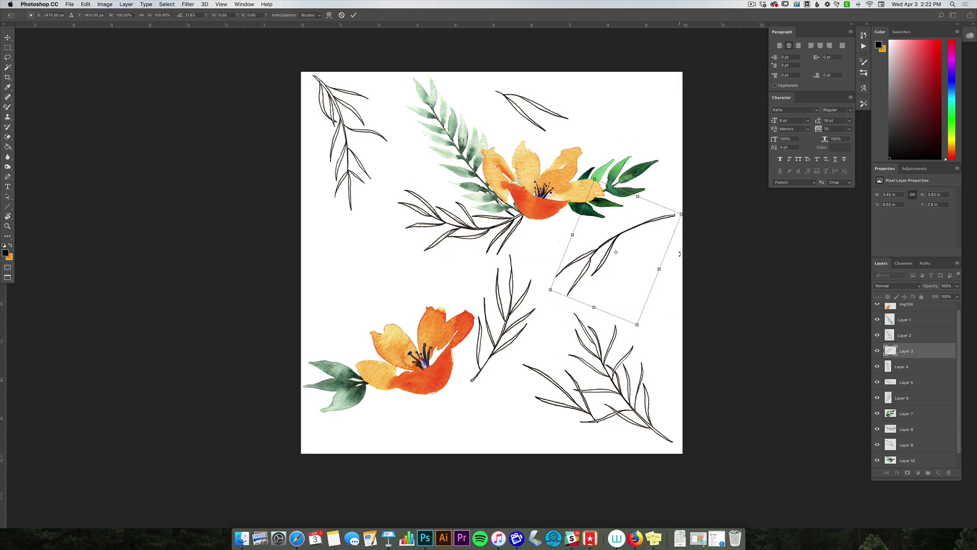
{"action": "key", "text": "Return"}
{"action": "left_click_drag", "start_coordinate": [565, 395], "coordinate": [346, 281]}
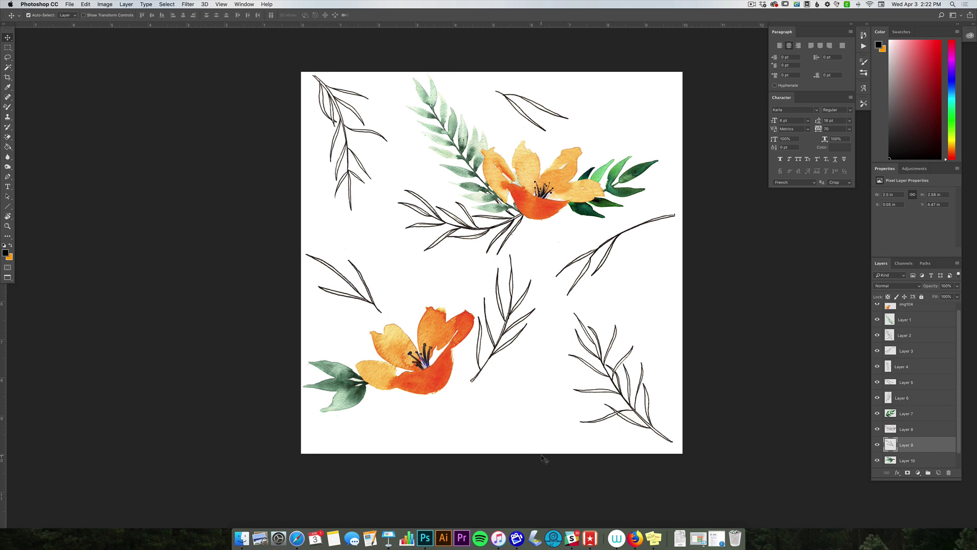
{"action": "left_click", "coordinate": [558, 202]}
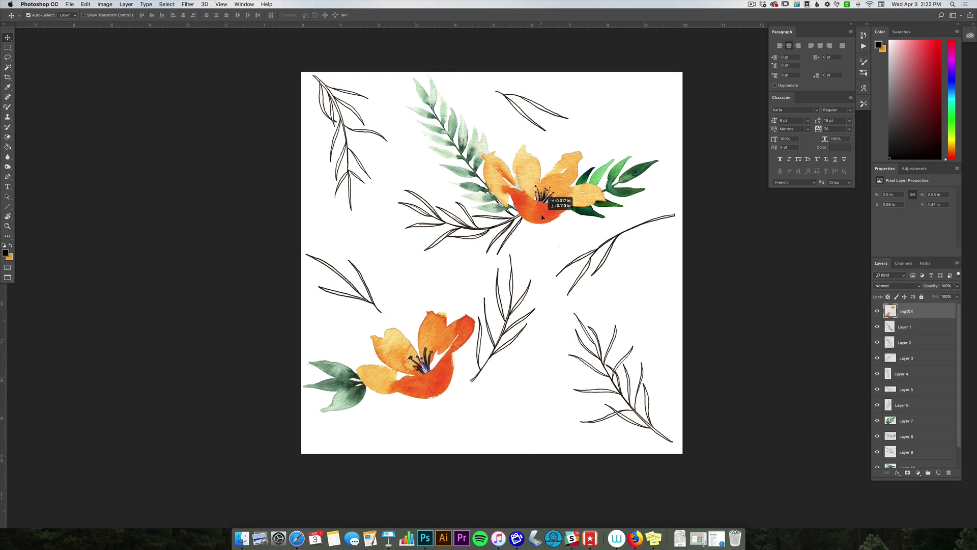
{"action": "key", "text": "e"}
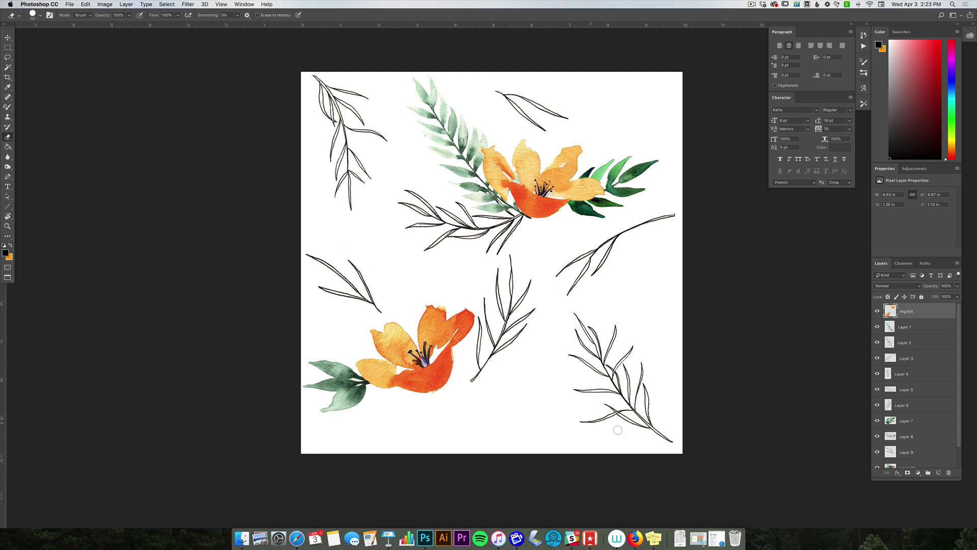
Flip a sprig vertically, rotate it to about 81° and tuck it beside the lower flower
{"action": "key", "text": "v"}
{"action": "left_click_drag", "start_coordinate": [510, 345], "coordinate": [497, 390]}
{"action": "key", "text": "ctrl+t"}
{"action": "left_click_drag", "start_coordinate": [557, 337], "coordinate": [545, 362]}
{"action": "right_click", "coordinate": [518, 354]}
{"action": "left_click", "coordinate": [545, 456]}
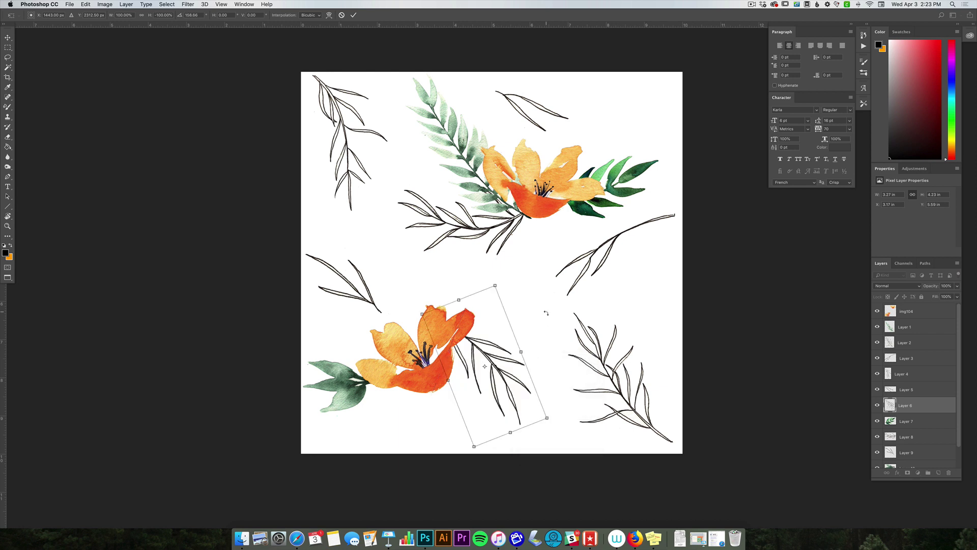
{"action": "left_click_drag", "start_coordinate": [555, 326], "coordinate": [483, 225]}
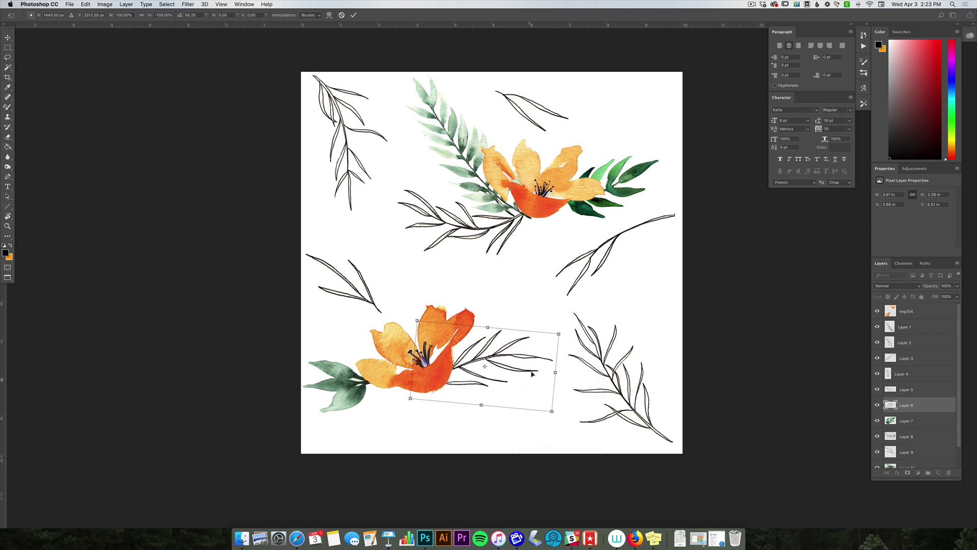
{"action": "left_click_drag", "start_coordinate": [532, 371], "coordinate": [541, 309]}
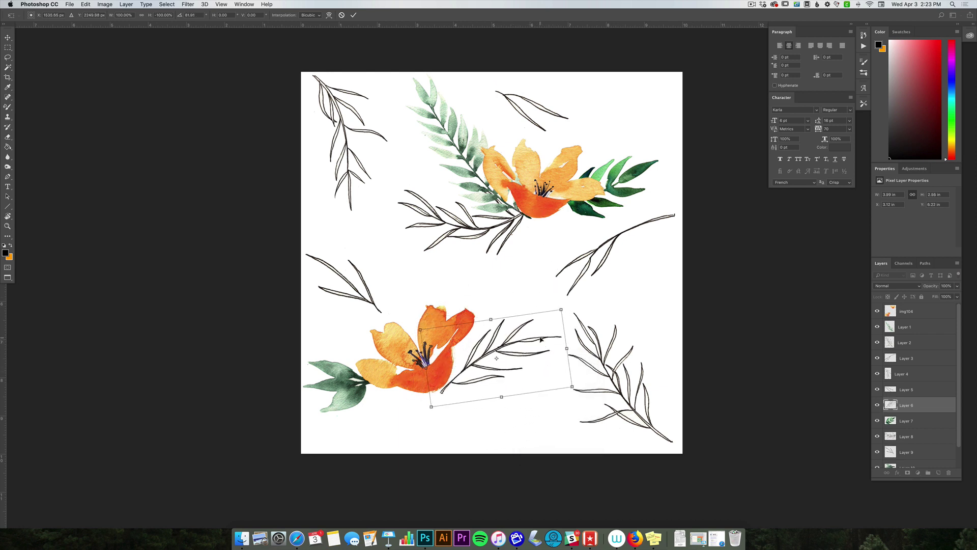
{"action": "left_click_drag", "start_coordinate": [541, 339], "coordinate": [546, 319]}
{"action": "key", "text": "Return"}
Rotate the lower-right sprig about −26° and move it down and left
{"action": "left_click", "coordinate": [628, 322]}
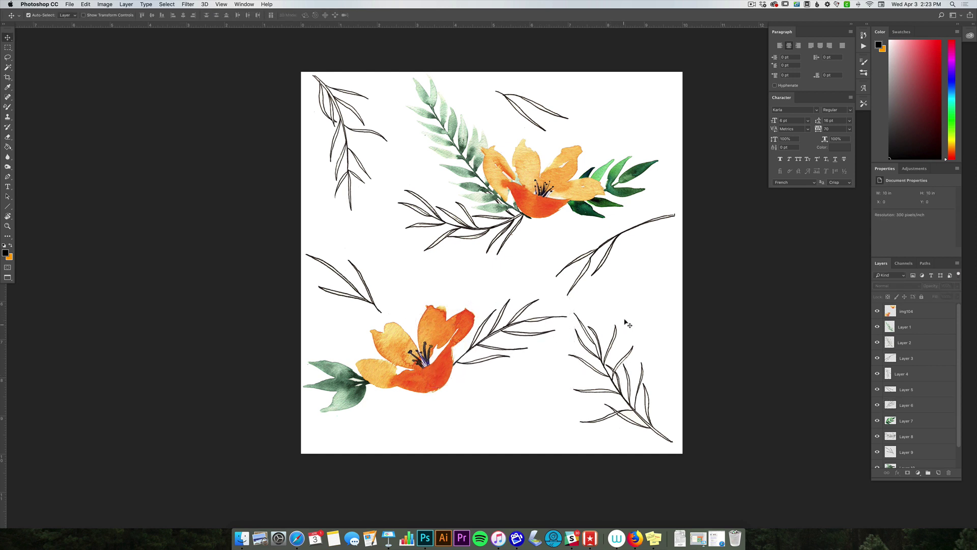
{"action": "left_click", "coordinate": [620, 367]}
{"action": "key", "text": "ctrl+t"}
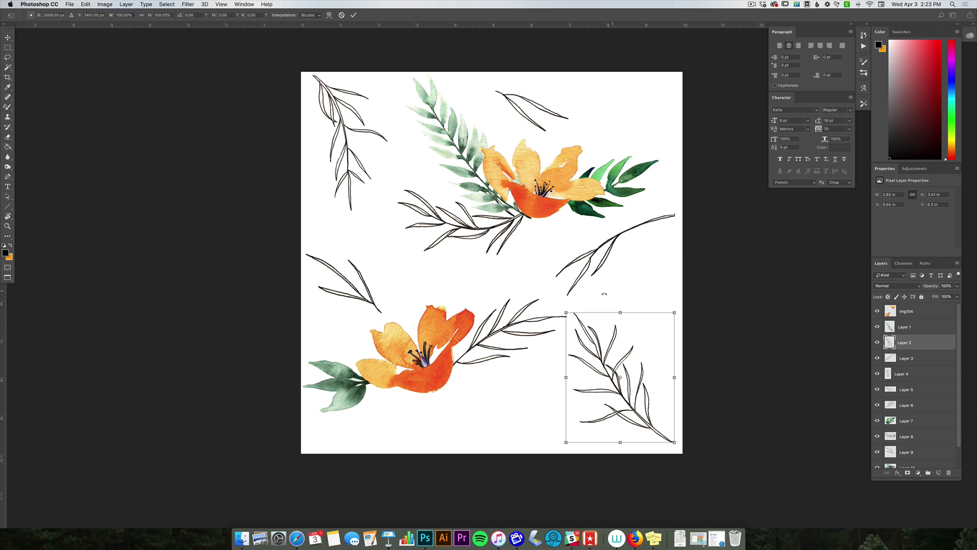
{"action": "left_click_drag", "start_coordinate": [679, 448], "coordinate": [704, 414]}
{"action": "left_click_drag", "start_coordinate": [629, 389], "coordinate": [609, 434]}
{"action": "left_click_drag", "start_coordinate": [672, 355], "coordinate": [661, 340]}
{"action": "left_click_drag", "start_coordinate": [633, 413], "coordinate": [631, 410]}
Flip the lower-right sprig horizontally and vertically and commit its final placement
{"action": "right_click", "coordinate": [614, 365]}
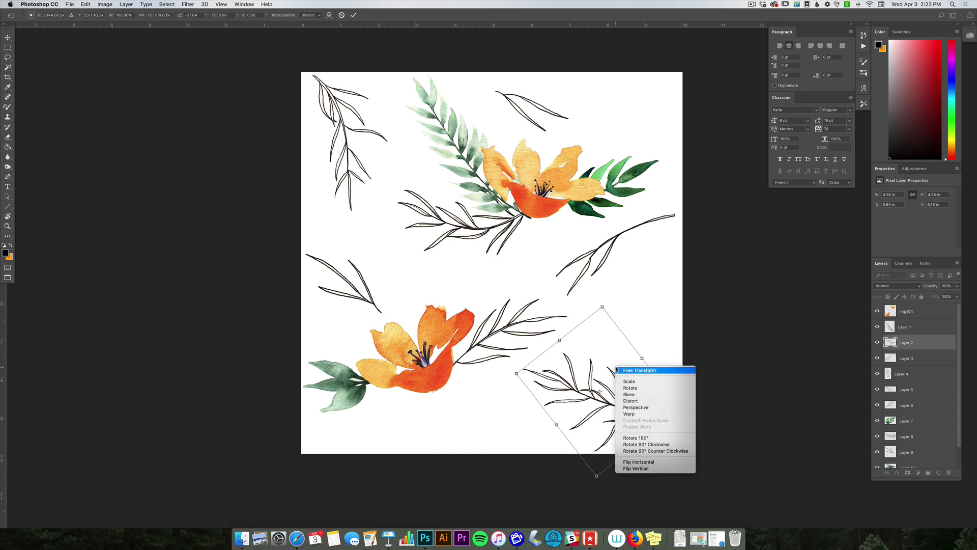
{"action": "left_click", "coordinate": [643, 462]}
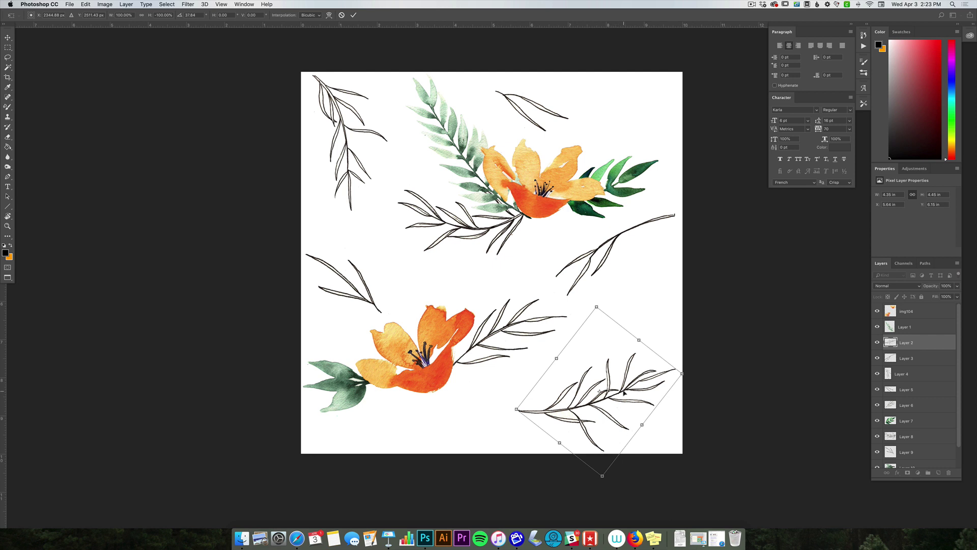
{"action": "left_click_drag", "start_coordinate": [623, 392], "coordinate": [642, 431]}
{"action": "right_click", "coordinate": [597, 385]}
{"action": "left_click", "coordinate": [617, 487]}
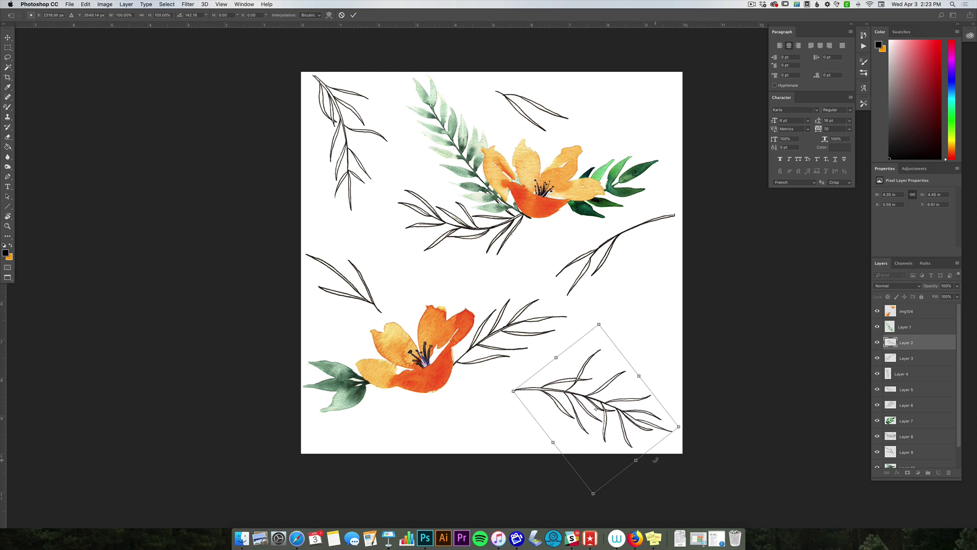
{"action": "key", "text": "Return"}
{"action": "scroll", "coordinate": [552, 291], "scroll_direction": "right", "scroll_amount": 3}
{"action": "scroll", "coordinate": [662, 325], "scroll_direction": "left", "scroll_amount": 2}
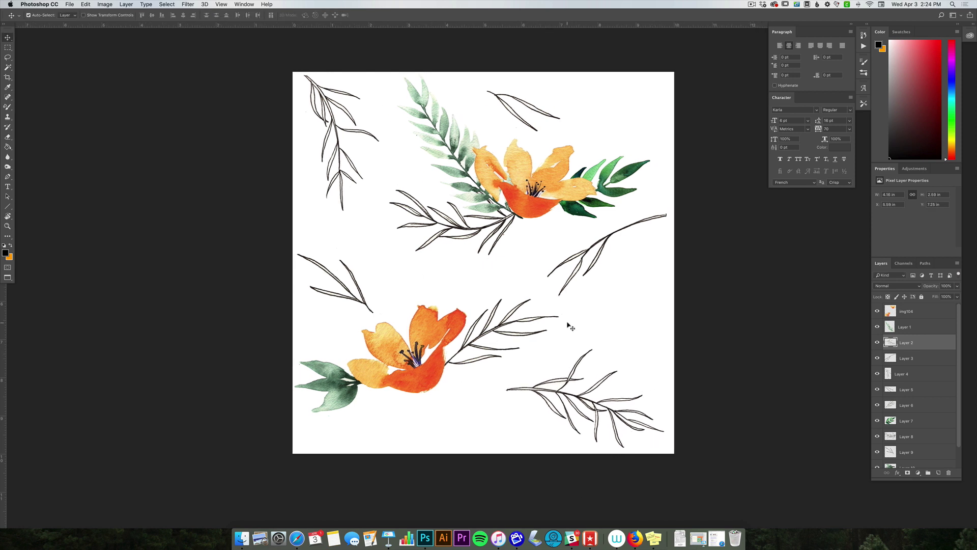
Select all the motif layers from img104 down and merge them into one layer
{"action": "scroll", "coordinate": [654, 354], "scroll_direction": "right", "scroll_amount": 4}
{"action": "scroll", "coordinate": [654, 354], "scroll_direction": "up", "scroll_amount": 3}
{"action": "left_click", "coordinate": [918, 316]}
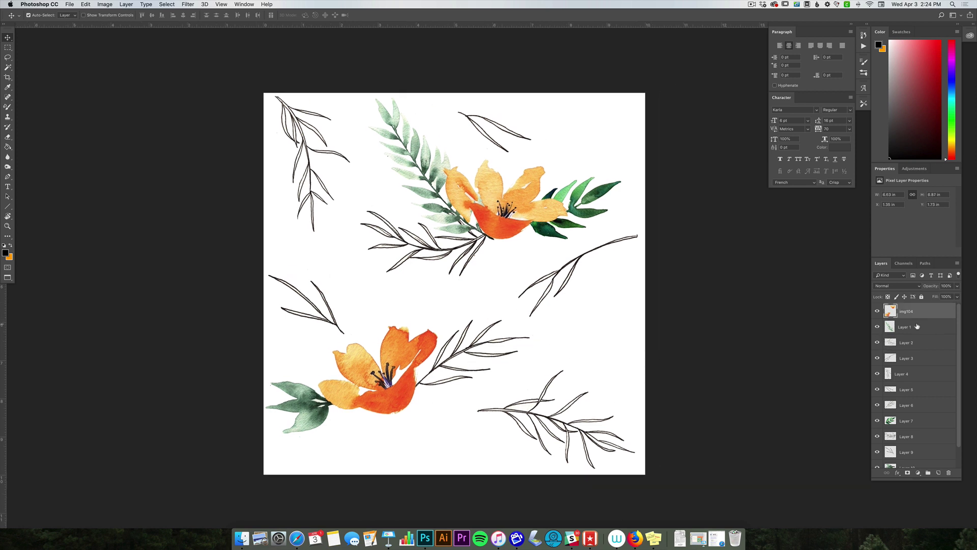
{"action": "scroll", "coordinate": [914, 418], "scroll_direction": "down", "scroll_amount": 3}
{"action": "left_click", "coordinate": [912, 445], "text": "shift"}
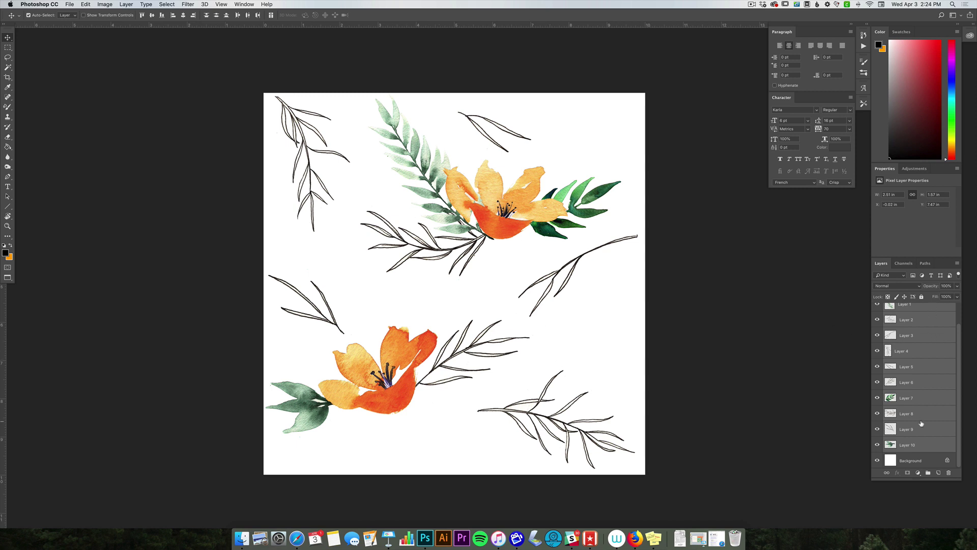
{"action": "right_click", "coordinate": [916, 329]}
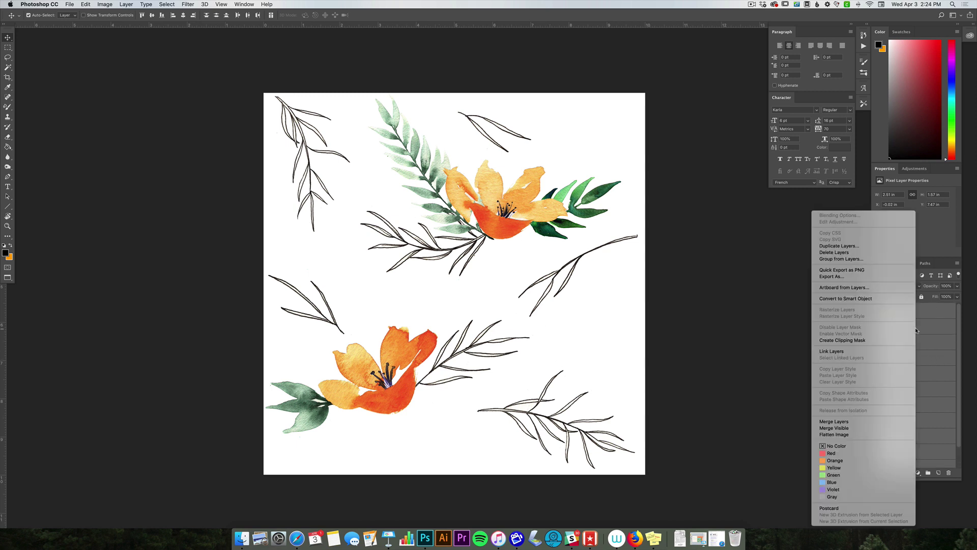
{"action": "left_click", "coordinate": [847, 421]}
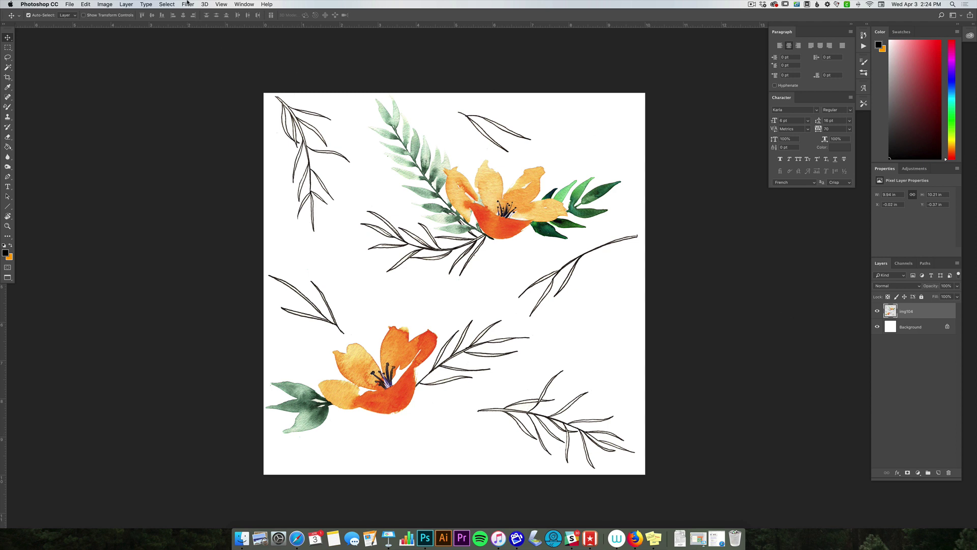
Apply Filter > Other > Offset with 1500 px horizontal and vertical and Wrap Around
{"action": "left_click", "coordinate": [186, 5]}
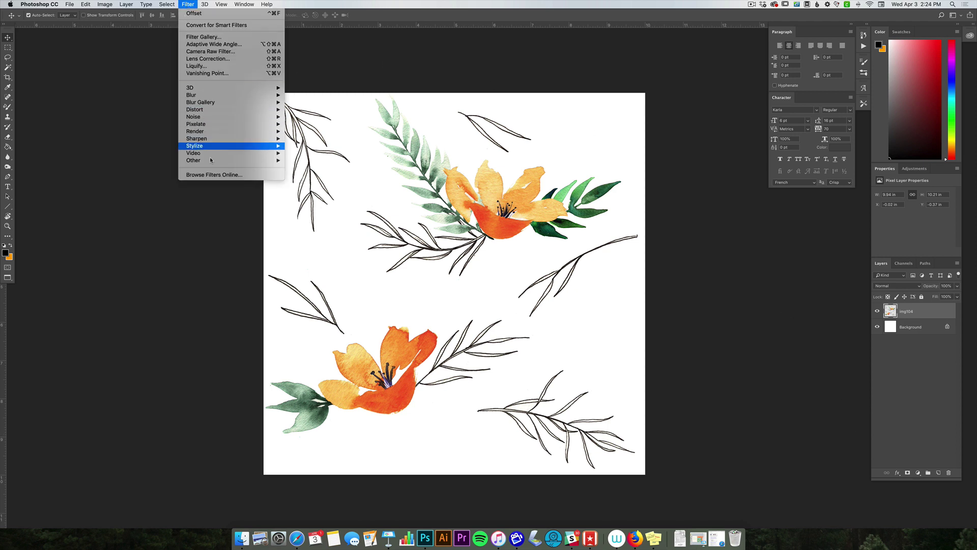
{"action": "mouse_move", "coordinate": [218, 161]}
{"action": "left_click", "coordinate": [306, 197]}
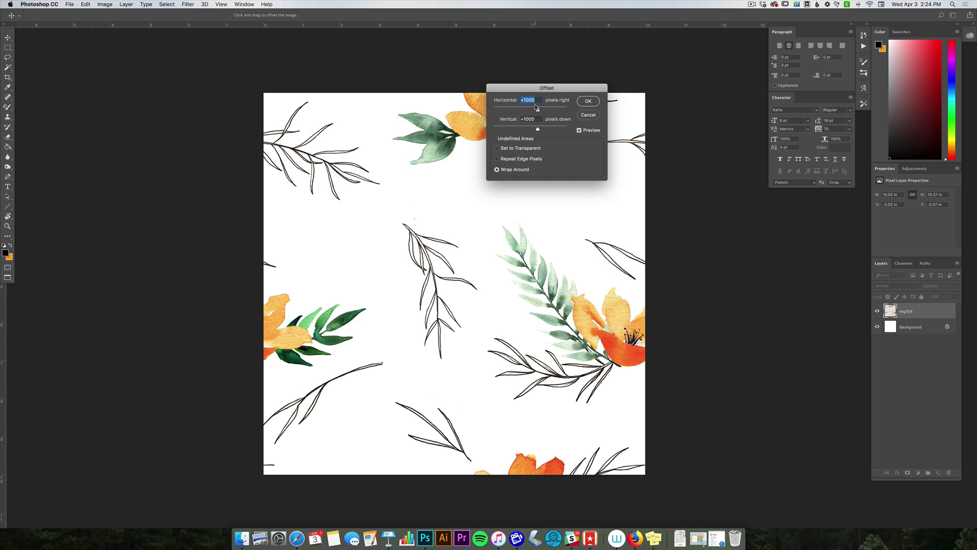
{"action": "type", "text": "1500"}
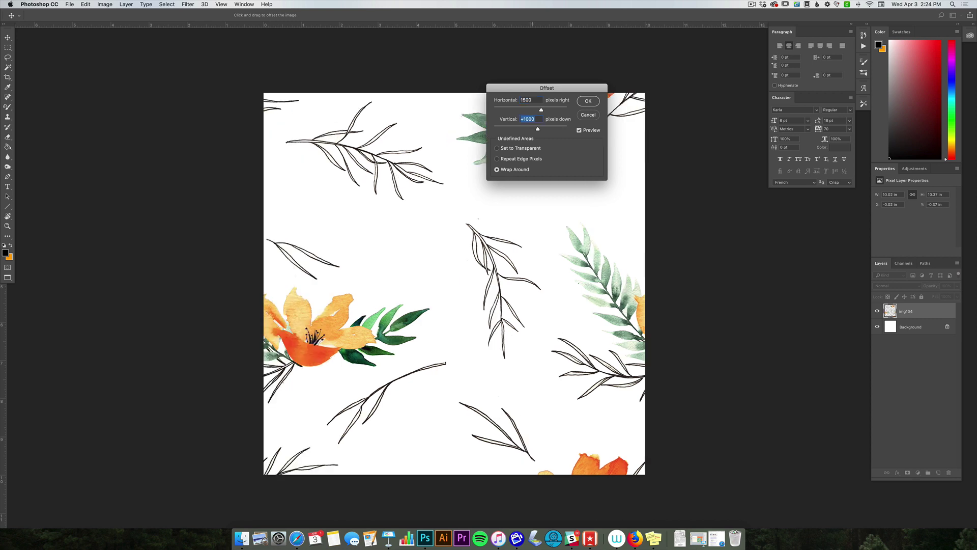
{"action": "key", "text": "Tab"}
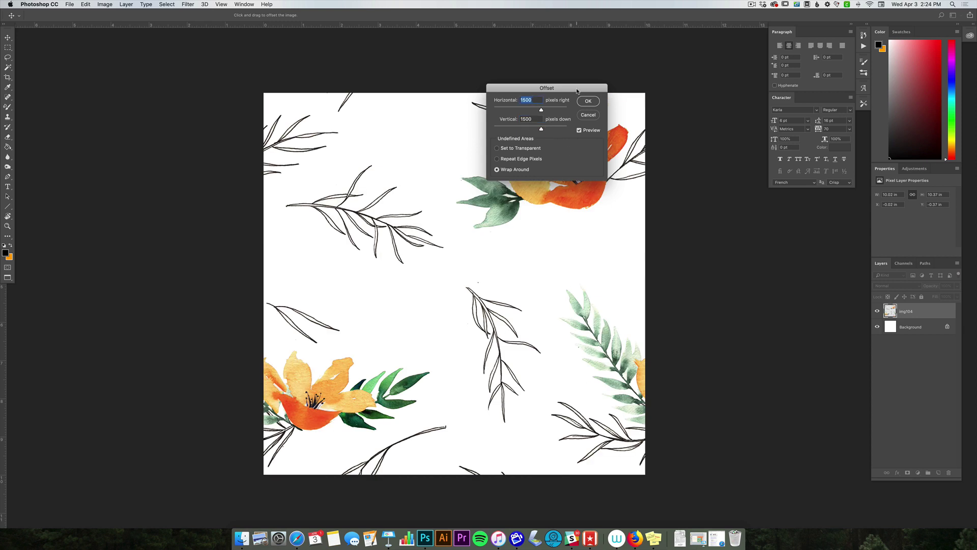
{"action": "left_click_drag", "start_coordinate": [583, 90], "coordinate": [734, 169]}
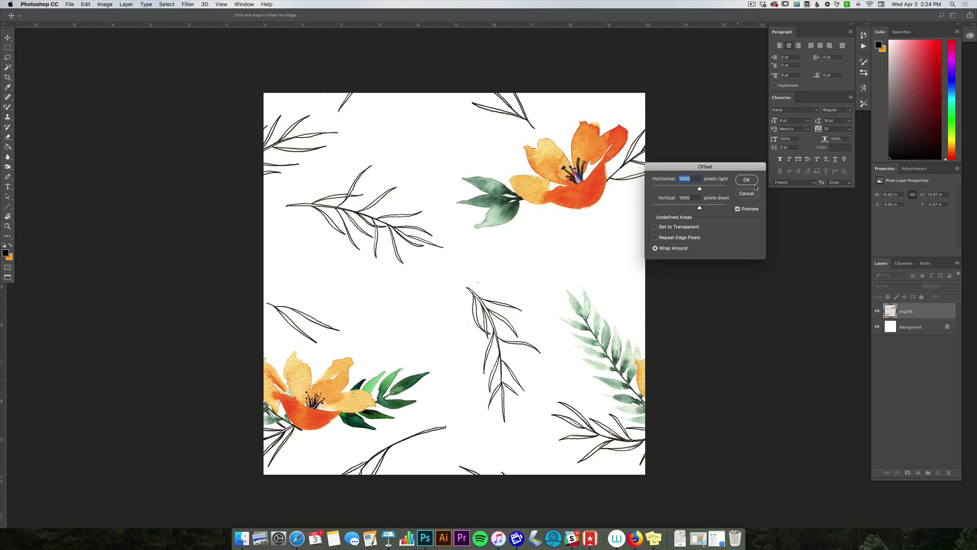
{"action": "key", "text": "Return"}
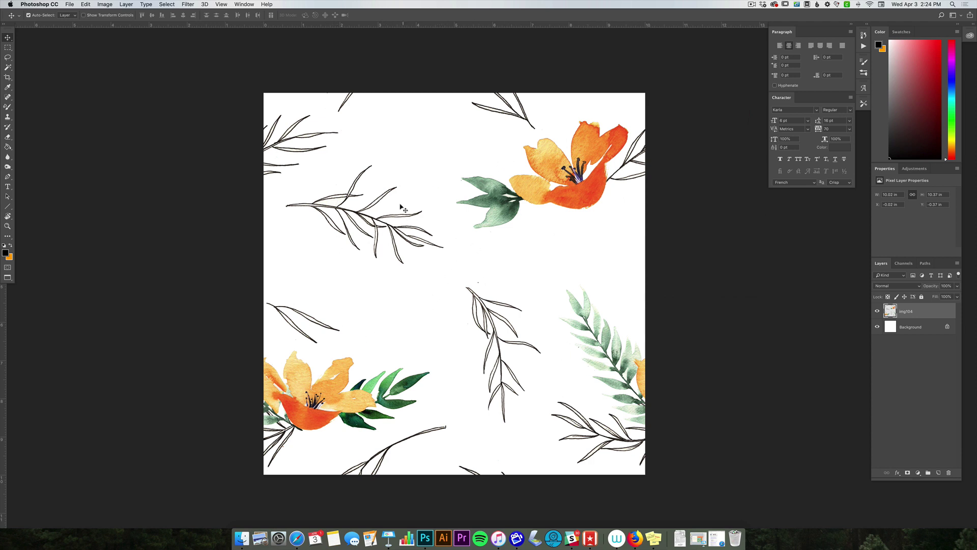
Lasso the upper-left ink sprig and move it up and to the right
{"action": "key", "text": "l"}
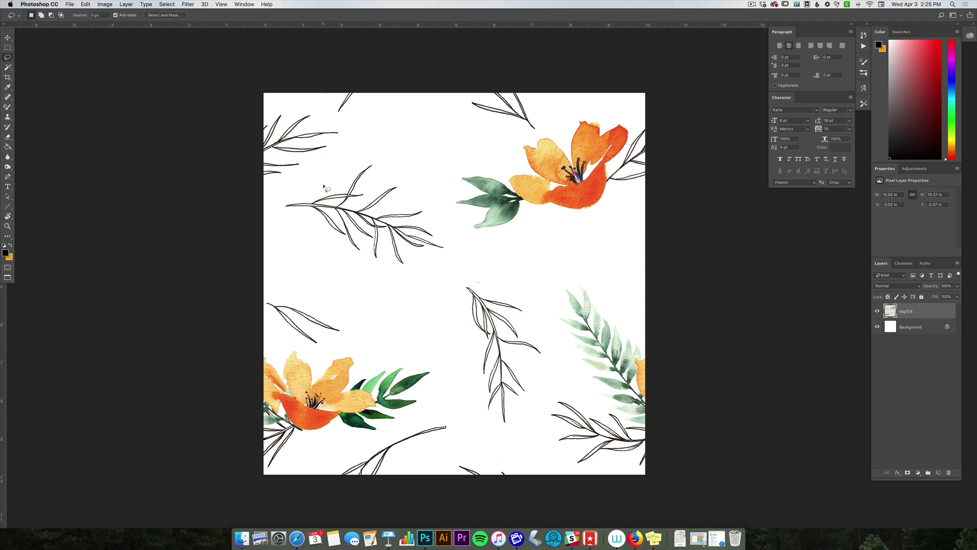
{"action": "mouse_move", "coordinate": [324, 186]}
{"action": "left_mouse_down"}
{"action": "mouse_move", "coordinate": [298, 186]}
{"action": "mouse_move", "coordinate": [273, 219]}
{"action": "mouse_move", "coordinate": [361, 259]}
{"action": "mouse_move", "coordinate": [431, 271]}
{"action": "mouse_move", "coordinate": [453, 233]}
{"action": "mouse_move", "coordinate": [427, 189]}
{"action": "mouse_move", "coordinate": [391, 157]}
{"action": "mouse_move", "coordinate": [359, 167]}
{"action": "left_mouse_up"}
{"action": "key", "text": "ctrl+t"}
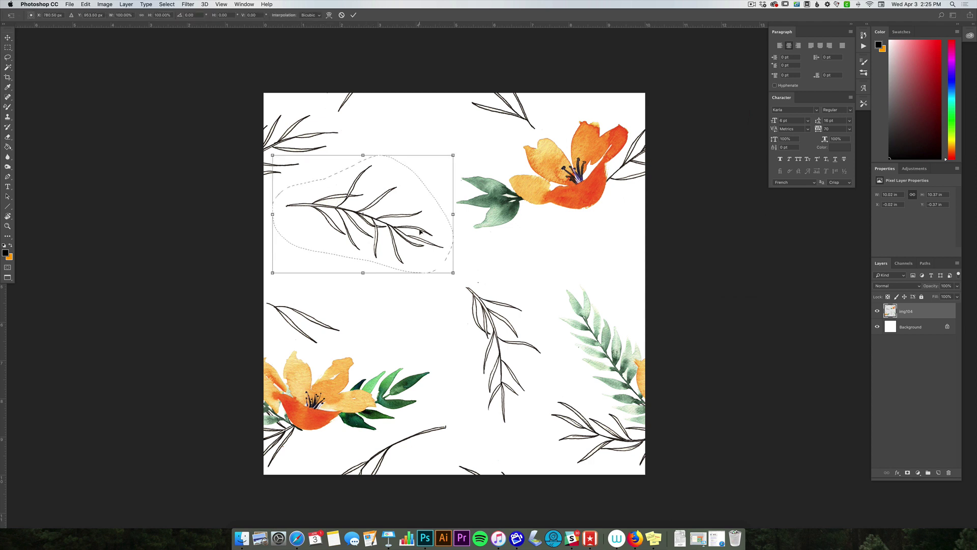
{"action": "mouse_move", "coordinate": [420, 232]}
{"action": "left_mouse_down"}
{"action": "mouse_move", "coordinate": [465, 225]}
{"action": "mouse_move", "coordinate": [485, 208]}
{"action": "mouse_move", "coordinate": [451, 185]}
{"action": "mouse_move", "coordinate": [425, 193]}
{"action": "mouse_move", "coordinate": [393, 258]}
{"action": "mouse_move", "coordinate": [392, 169]}
{"action": "mouse_move", "coordinate": [398, 245]}
{"action": "mouse_move", "coordinate": [413, 219]}
{"action": "left_mouse_up"}
{"action": "key", "text": "Return"}
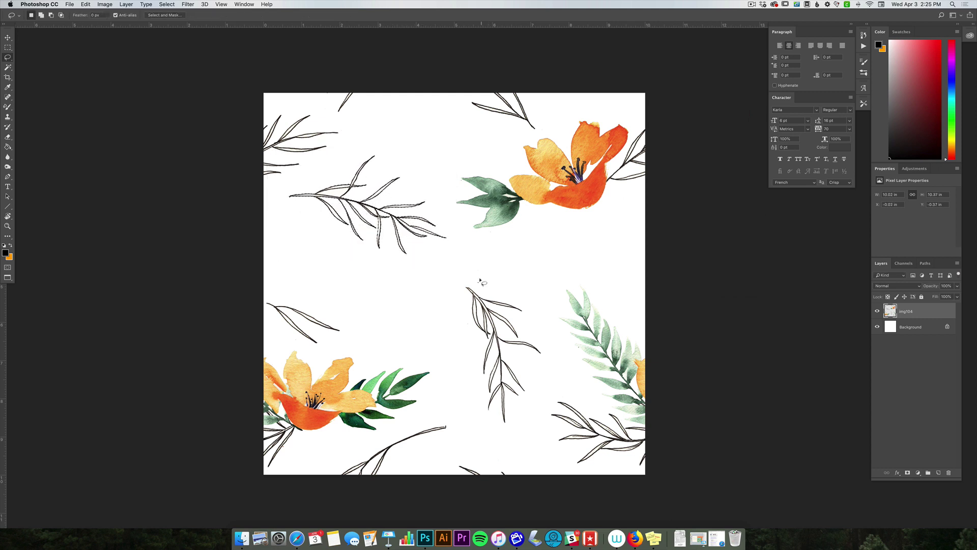
Lasso the centre ink branch and nudge it down-left
{"action": "mouse_move", "coordinate": [479, 279]}
{"action": "left_mouse_down"}
{"action": "mouse_move", "coordinate": [468, 388]}
{"action": "mouse_move", "coordinate": [526, 405]}
{"action": "mouse_move", "coordinate": [541, 320]}
{"action": "mouse_move", "coordinate": [517, 284]}
{"action": "mouse_move", "coordinate": [509, 323]}
{"action": "left_mouse_up"}
{"action": "key", "text": "ctrl+t"}
{"action": "key", "text": "Return"}
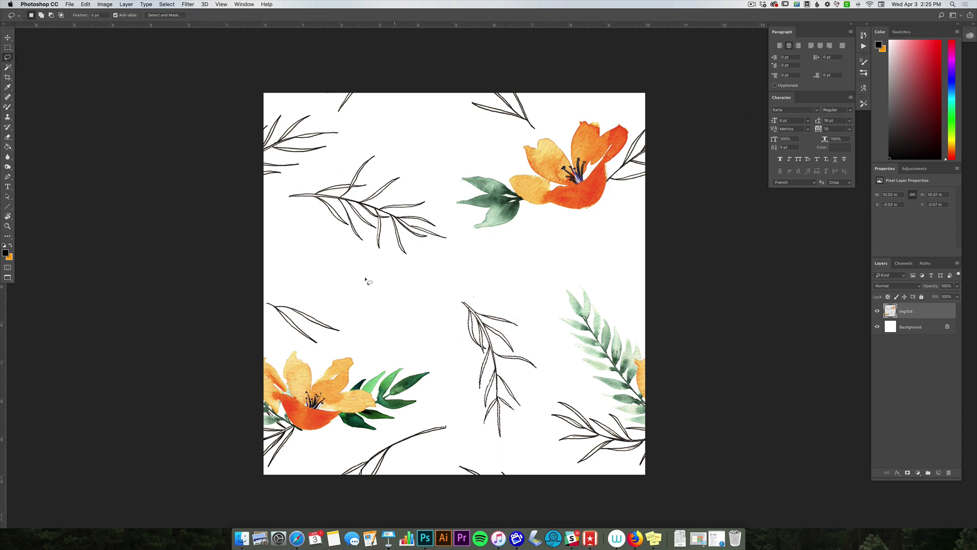
Place img099.psd from Finder into the tile, shift it up-left, and lasso its dark green leaf
{"action": "left_click", "coordinate": [241, 537]}
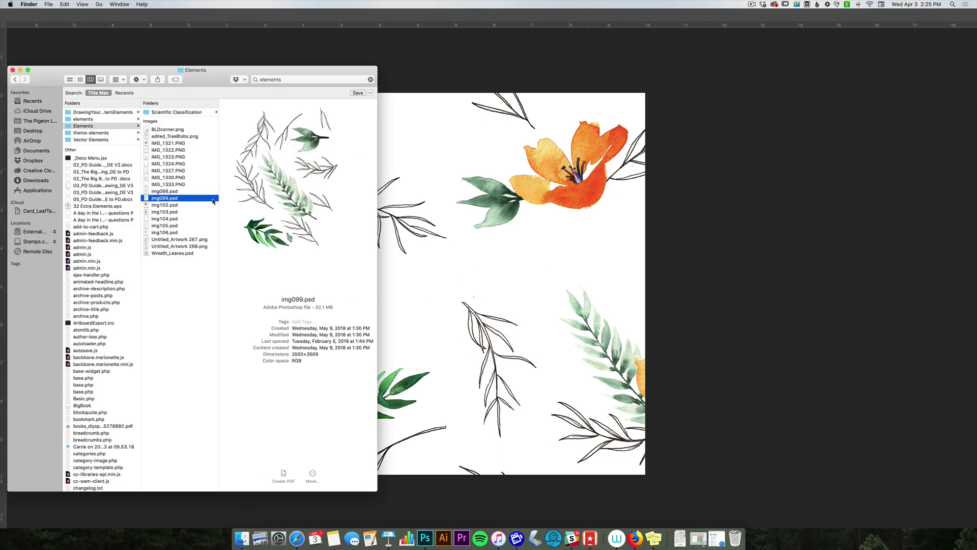
{"action": "left_click_drag", "start_coordinate": [212, 201], "coordinate": [445, 256]}
{"action": "left_click_drag", "start_coordinate": [201, 198], "coordinate": [406, 281]}
{"action": "left_click_drag", "start_coordinate": [455, 321], "coordinate": [435, 190]}
{"action": "key", "text": "Return"}
{"action": "key", "text": "l"}
{"action": "mouse_move", "coordinate": [441, 318]}
{"action": "left_mouse_down"}
{"action": "mouse_move", "coordinate": [422, 281]}
{"action": "mouse_move", "coordinate": [365, 288]}
{"action": "mouse_move", "coordinate": [395, 274]}
{"action": "mouse_move", "coordinate": [354, 290]}
{"action": "mouse_move", "coordinate": [352, 309]}
{"action": "mouse_move", "coordinate": [373, 330]}
{"action": "mouse_move", "coordinate": [421, 342]}
{"action": "mouse_move", "coordinate": [446, 343]}
{"action": "mouse_move", "coordinate": [442, 315]}
{"action": "left_mouse_up"}
Copy the lassoed leaf onto Layer 1 and delete the leftover img099 layer
{"action": "key", "text": "ctrl+j"}
{"action": "scroll", "coordinate": [550, 344], "scroll_direction": "left", "scroll_amount": 1}
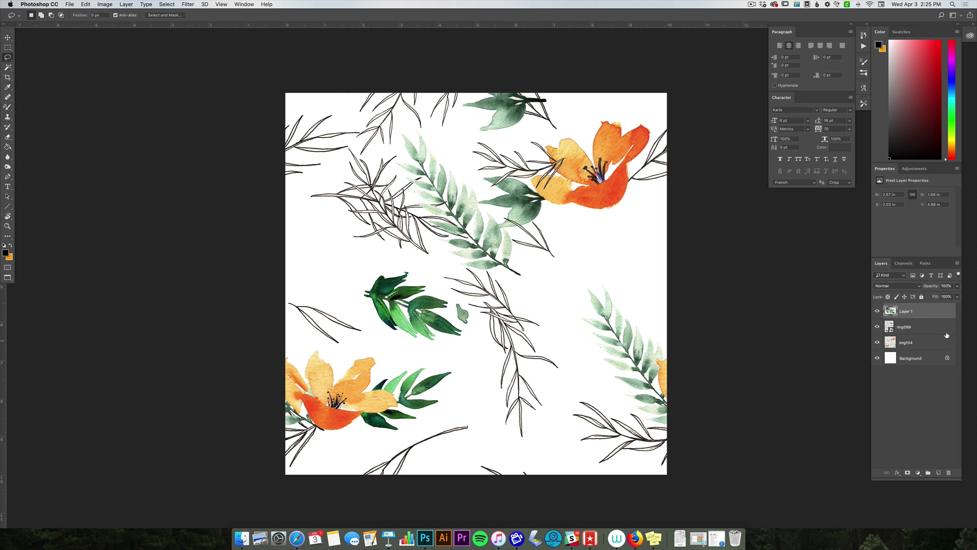
{"action": "left_click", "coordinate": [901, 326]}
{"action": "key", "text": "Delete"}
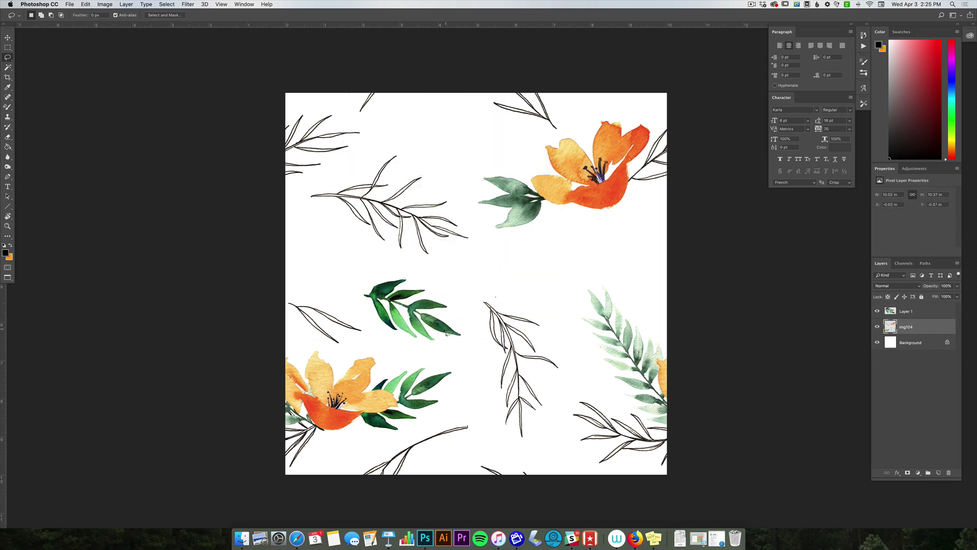
Flip the Layer 1 leaf horizontally, rotate it and move it to the upper left
{"action": "key", "text": "v"}
{"action": "left_click", "coordinate": [446, 333]}
{"action": "key", "text": "ctrl+t"}
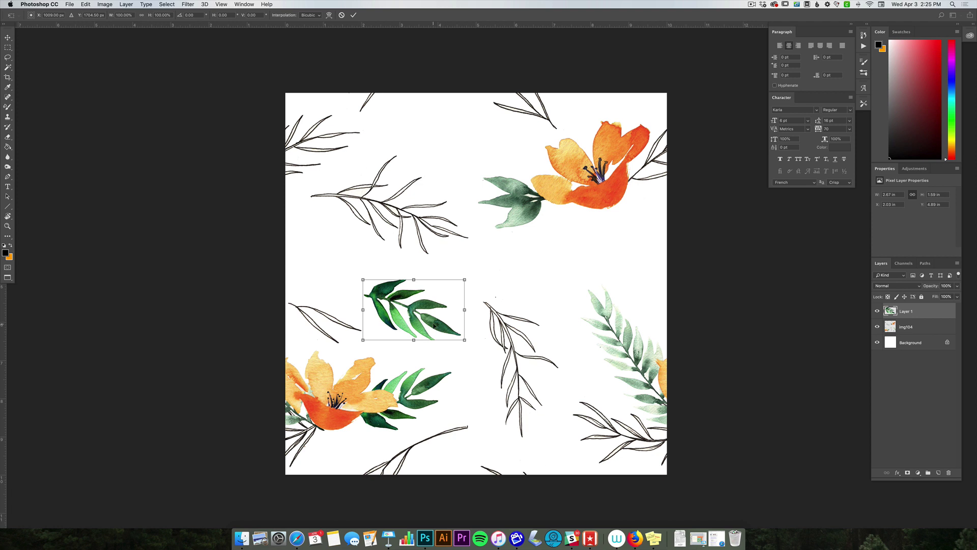
{"action": "right_click", "coordinate": [433, 326]}
{"action": "left_click", "coordinate": [450, 419]}
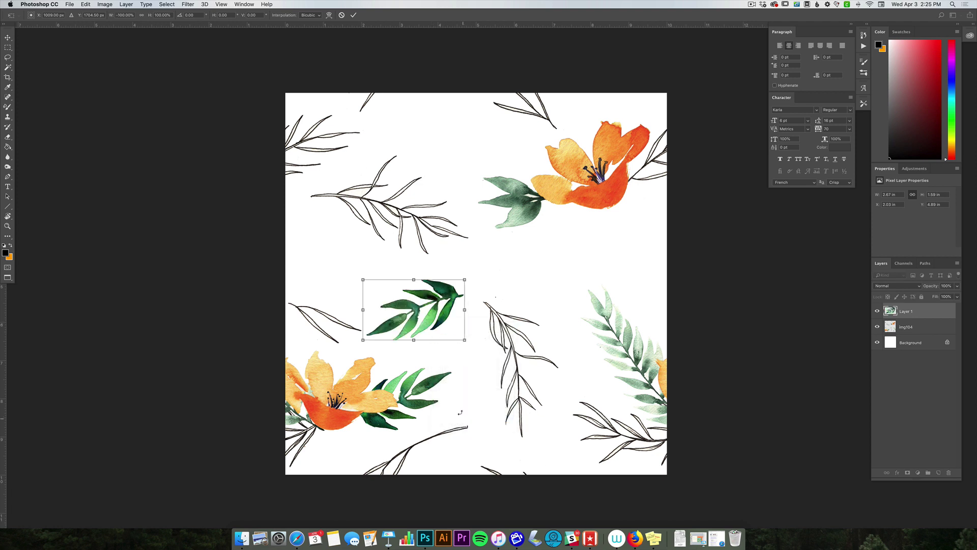
{"action": "left_click_drag", "start_coordinate": [486, 294], "coordinate": [410, 246]}
{"action": "key", "text": "Return"}
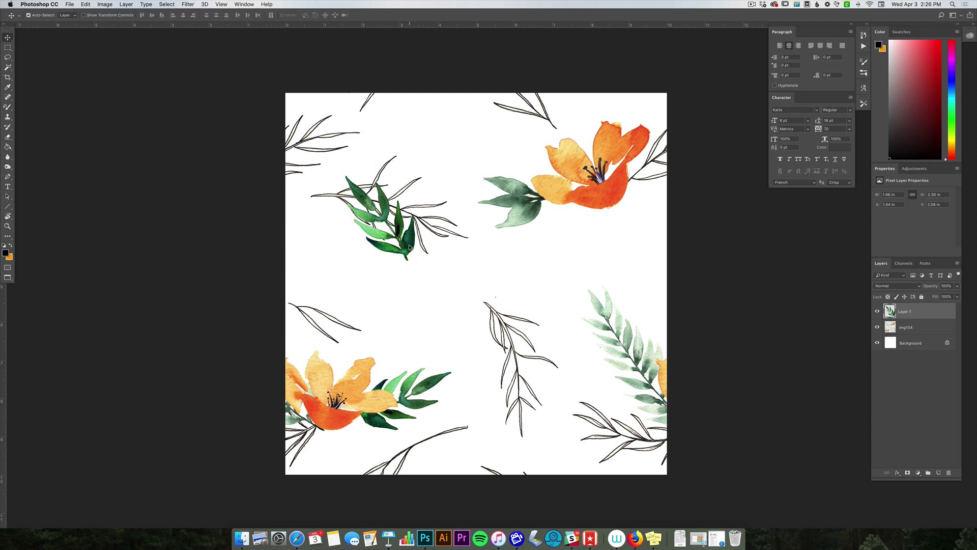
Lower the ink sprig on img104 beneath the leaf, then shift the green leaf up and right
{"action": "left_click", "coordinate": [513, 339]}
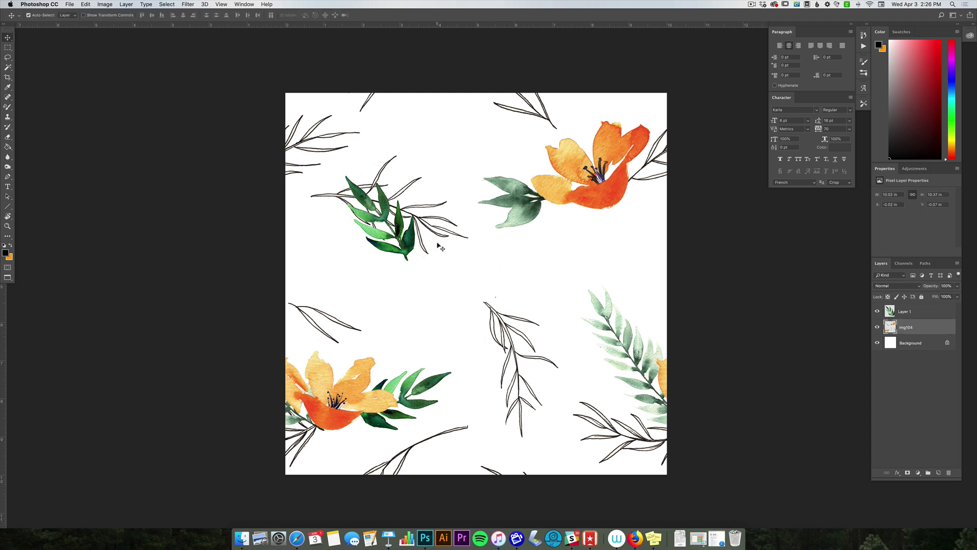
{"action": "key", "text": "l"}
{"action": "mouse_move", "coordinate": [384, 155]}
{"action": "left_mouse_down"}
{"action": "mouse_move", "coordinate": [311, 190]}
{"action": "mouse_move", "coordinate": [434, 275]}
{"action": "mouse_move", "coordinate": [471, 209]}
{"action": "mouse_move", "coordinate": [441, 151]}
{"action": "left_mouse_up"}
{"action": "key", "text": "super+t"}
{"action": "mouse_move", "coordinate": [427, 194]}
{"action": "left_mouse_down"}
{"action": "mouse_move", "coordinate": [431, 264]}
{"action": "mouse_move", "coordinate": [436, 256]}
{"action": "left_mouse_up"}
{"action": "key", "text": "Return"}
{"action": "key", "text": "super+d"}
{"action": "key", "text": "v"}
{"action": "mouse_move", "coordinate": [385, 204]}
{"action": "left_mouse_down"}
{"action": "mouse_move", "coordinate": [399, 165]}
{"action": "mouse_move", "coordinate": [420, 154]}
{"action": "mouse_move", "coordinate": [406, 150]}
{"action": "left_mouse_up"}
Dismiss the warning message and clear a stray lasso selection around the left-centre sprig
{"action": "scroll", "coordinate": [525, 161], "scroll_direction": "left", "scroll_amount": 2}
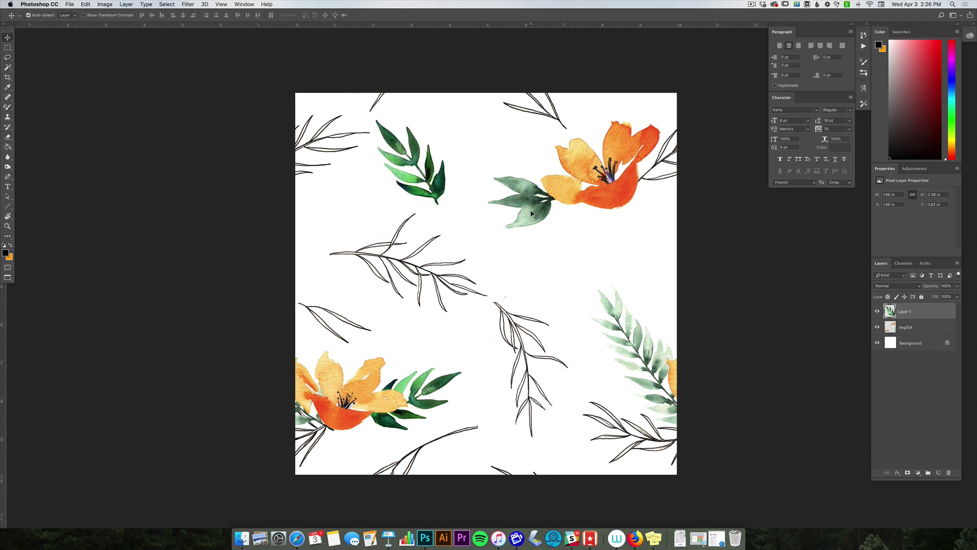
{"action": "left_click", "coordinate": [462, 292]}
{"action": "left_click", "coordinate": [463, 294]}
{"action": "key", "text": "Return"}
{"action": "key", "text": "l"}
{"action": "mouse_move", "coordinate": [354, 224]}
{"action": "left_mouse_down"}
{"action": "mouse_move", "coordinate": [332, 287]}
{"action": "mouse_move", "coordinate": [478, 319]}
{"action": "mouse_move", "coordinate": [485, 251]}
{"action": "mouse_move", "coordinate": [419, 217]}
{"action": "mouse_move", "coordinate": [357, 225]}
{"action": "left_mouse_up"}
{"action": "left_click_drag", "start_coordinate": [487, 223], "coordinate": [506, 248]}
{"action": "left_click", "coordinate": [458, 280]}
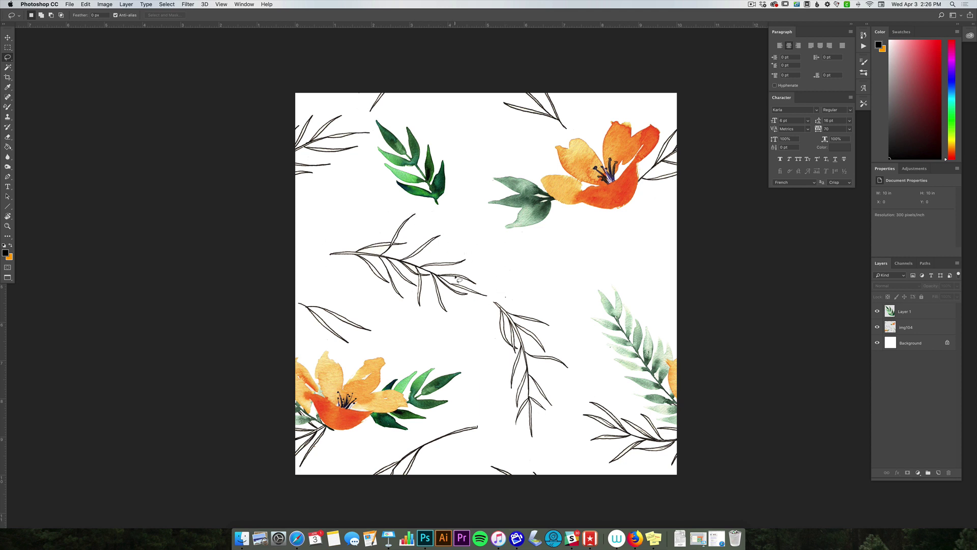
Lasso the left-centre sprig on img104 and rotate it about 19 degrees
{"action": "left_click", "coordinate": [905, 327]}
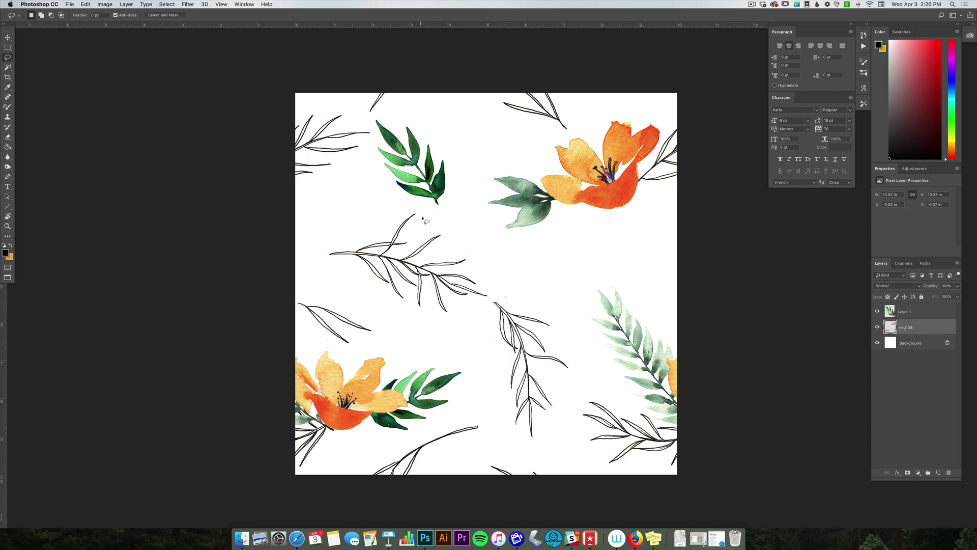
{"action": "mouse_move", "coordinate": [423, 218]}
{"action": "left_mouse_down"}
{"action": "mouse_move", "coordinate": [308, 254]}
{"action": "mouse_move", "coordinate": [372, 310]}
{"action": "mouse_move", "coordinate": [462, 330]}
{"action": "mouse_move", "coordinate": [495, 298]}
{"action": "mouse_move", "coordinate": [485, 255]}
{"action": "mouse_move", "coordinate": [460, 233]}
{"action": "left_mouse_up"}
{"action": "key", "text": "super+t"}
{"action": "mouse_move", "coordinate": [495, 203]}
{"action": "left_mouse_down"}
{"action": "mouse_move", "coordinate": [481, 188]}
{"action": "mouse_move", "coordinate": [456, 184]}
{"action": "left_mouse_up"}
{"action": "key", "text": "Return"}
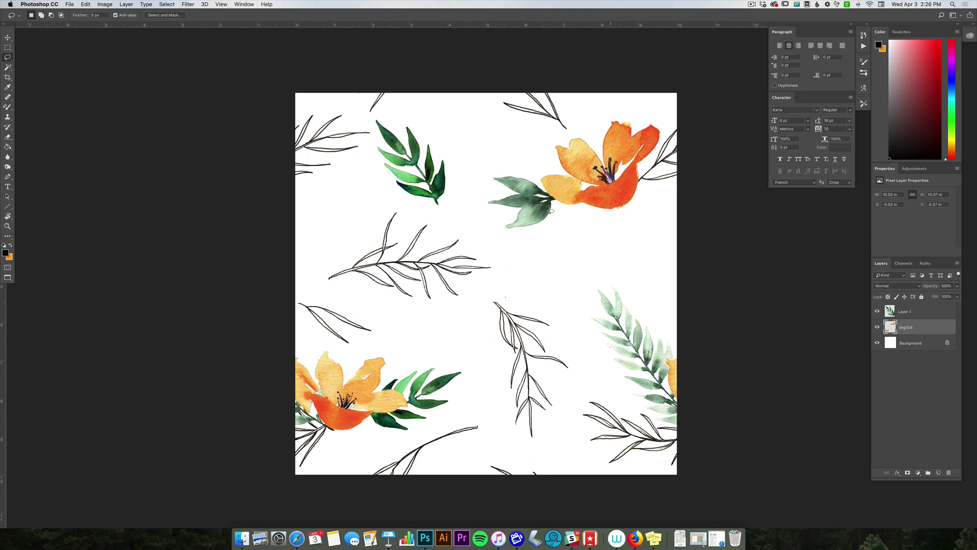
Define the tile as a pattern named 'Orange & Ink'
{"action": "left_click", "coordinate": [86, 4]}
{"action": "left_click", "coordinate": [108, 210]}
{"action": "type", "text": "Orange & Ink"}
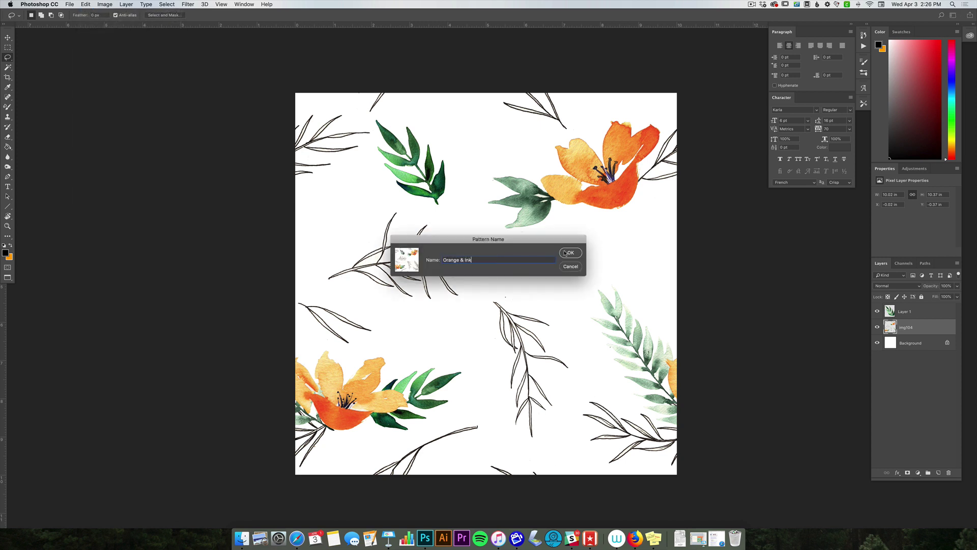
{"action": "left_click", "coordinate": [567, 253]}
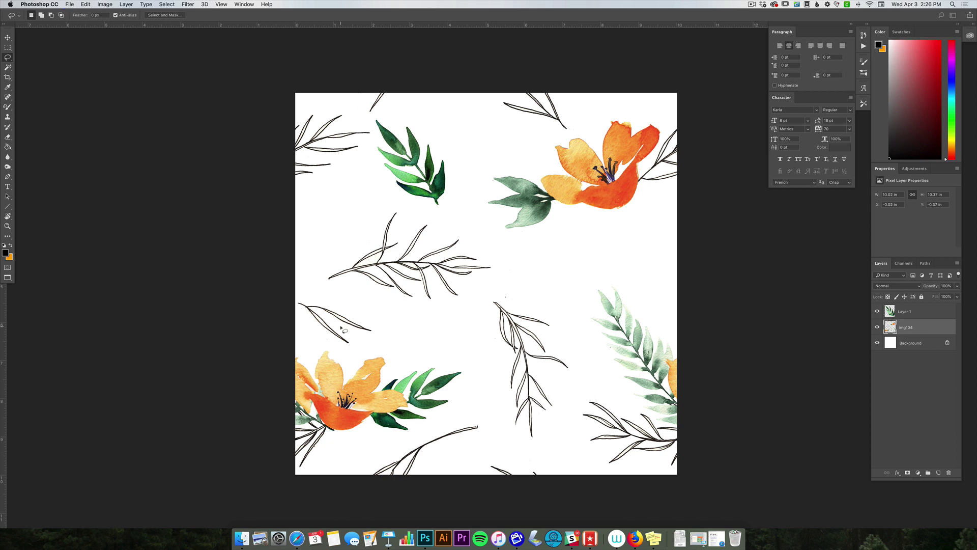
Start a new document with a width of 5000 px
{"action": "key", "text": "super+n"}
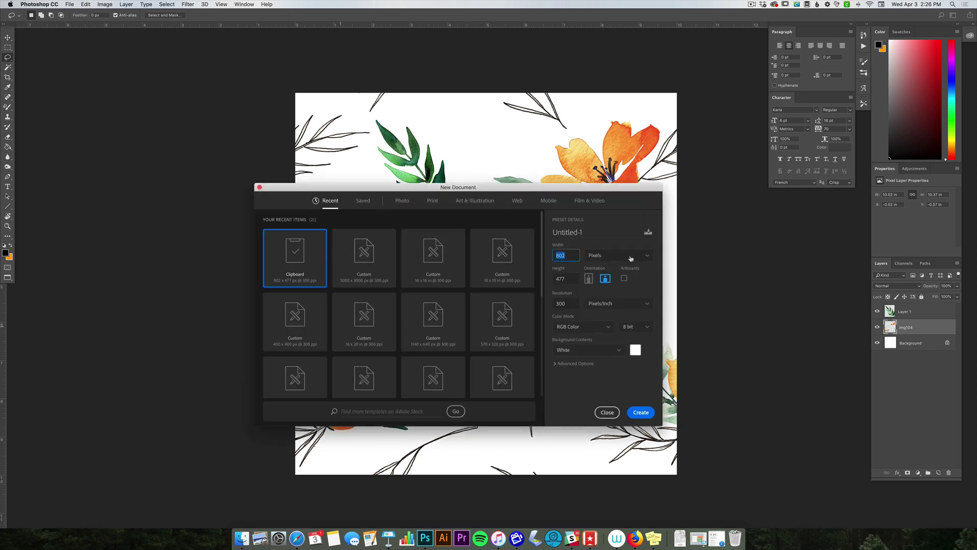
{"action": "type", "text": "5000"}
{"action": "key", "text": "Tab"}
Create the 5000 × 5000 px document and fill it with the Orange & Ink pattern
{"action": "type", "text": "50"}
{"action": "left_click", "coordinate": [634, 411]}
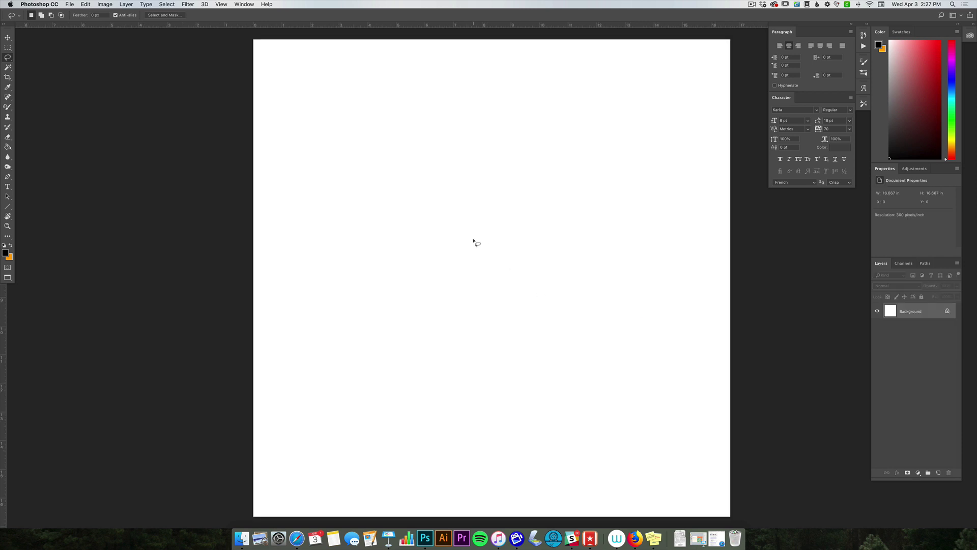
{"action": "left_click", "coordinate": [85, 4]}
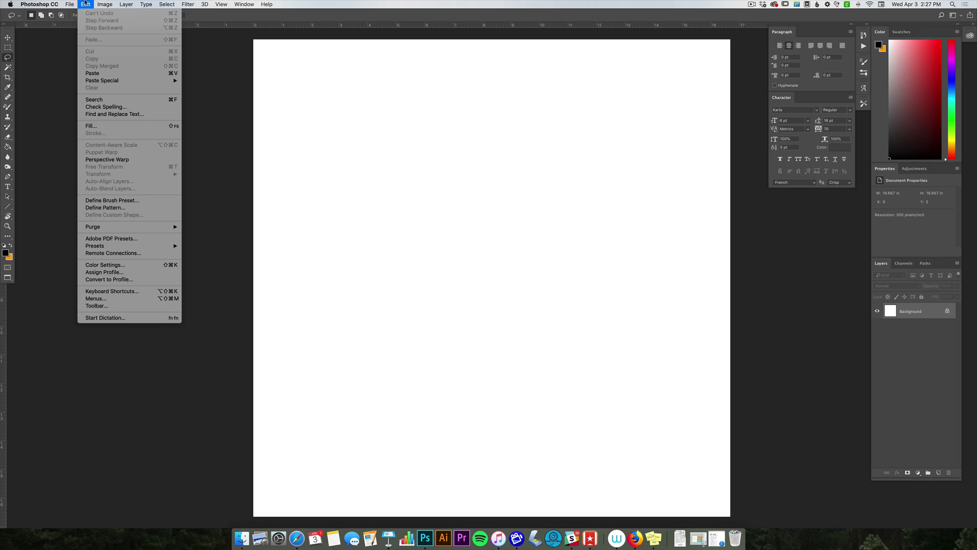
{"action": "left_click", "coordinate": [92, 125]}
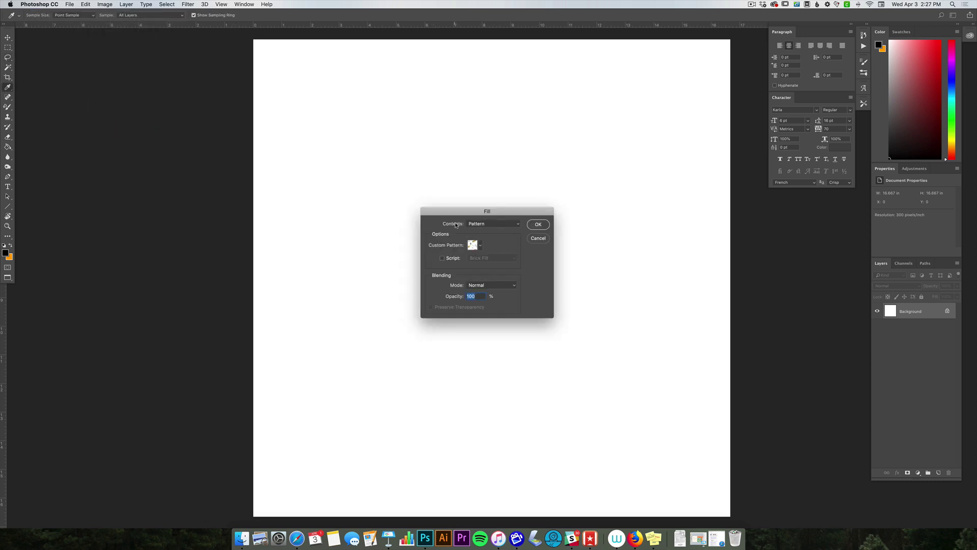
{"action": "left_click", "coordinate": [503, 224]}
{"action": "left_click", "coordinate": [504, 223]}
{"action": "left_click", "coordinate": [480, 245]}
Zoom out to view the full repeating pattern on the canvas
{"action": "key", "text": "Return"}
{"action": "key", "text": "Return"}
{"action": "key", "text": "z"}
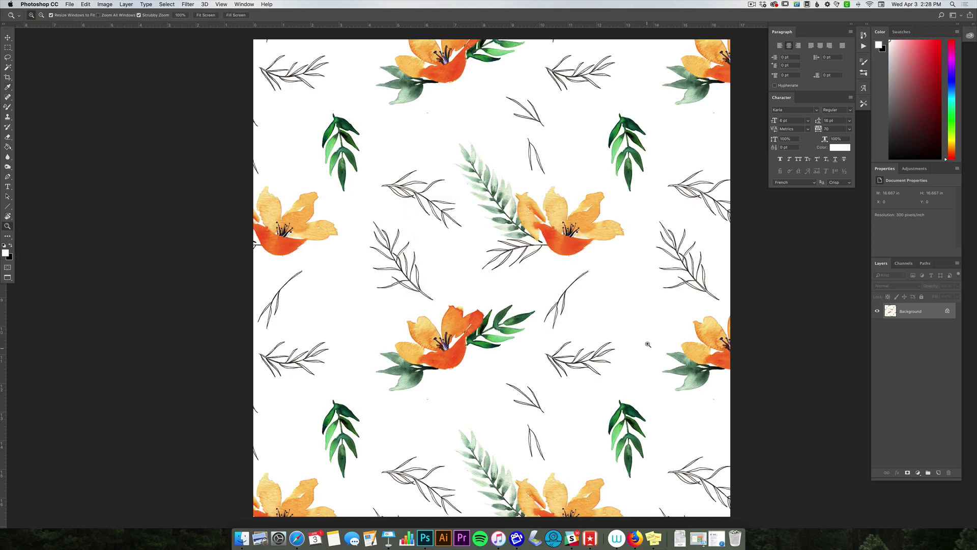
{"action": "left_click_drag", "start_coordinate": [646, 342], "coordinate": [611, 339]}
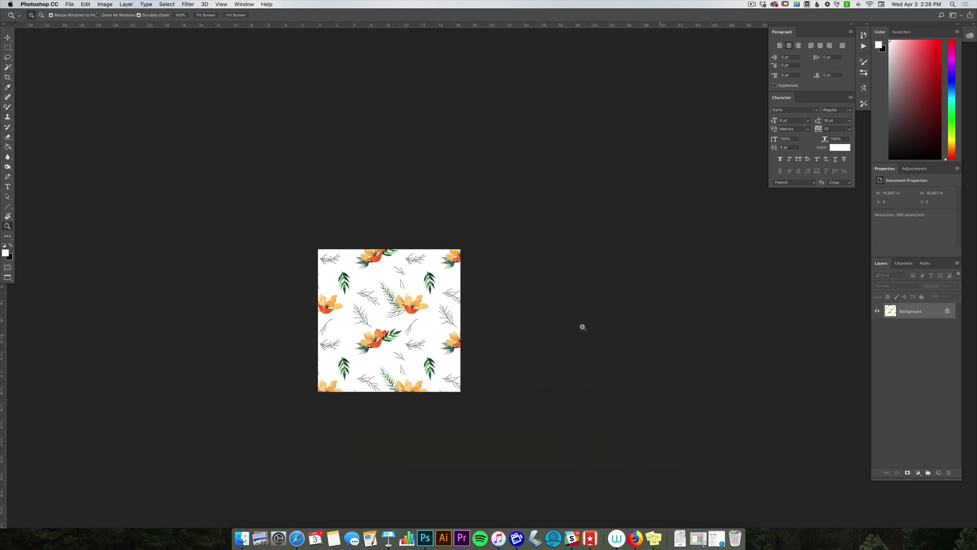
{"action": "left_click", "coordinate": [515, 322]}
{"action": "left_click_drag", "start_coordinate": [515, 322], "coordinate": [480, 377]}
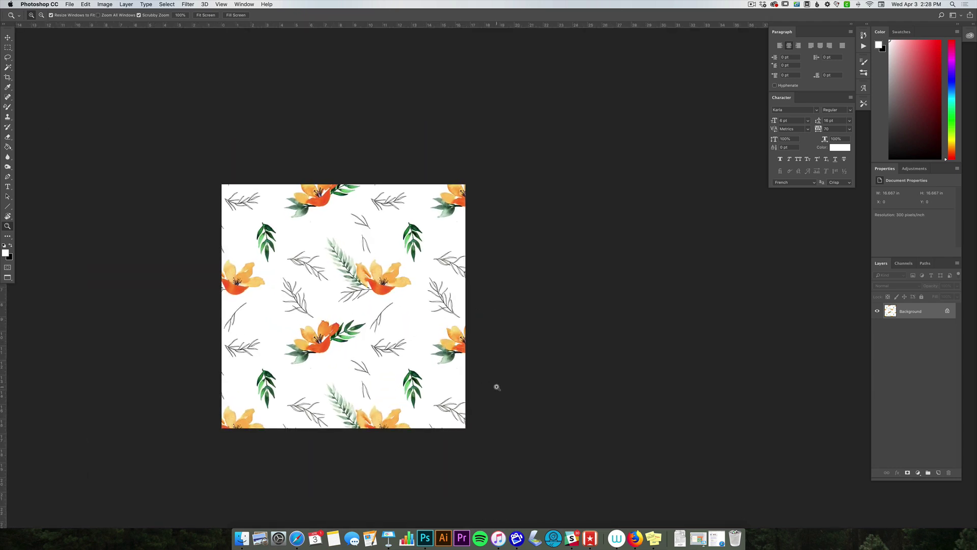